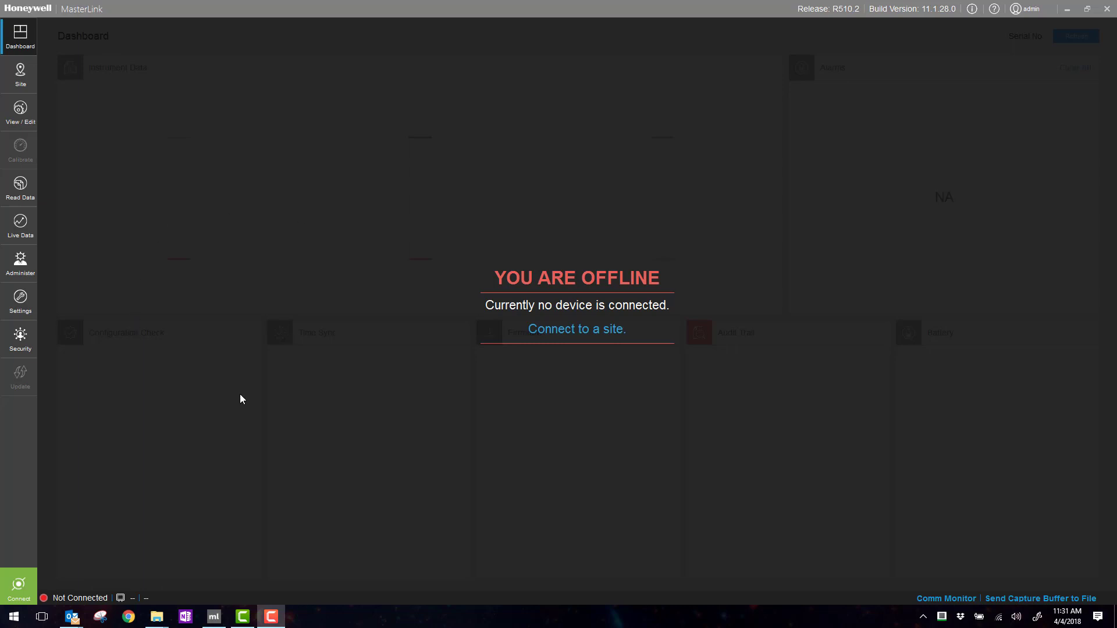
Confirm the communication setup with IrDA as the serial port connection and connect to the device
{"action": "left_click", "coordinate": [20, 301]}
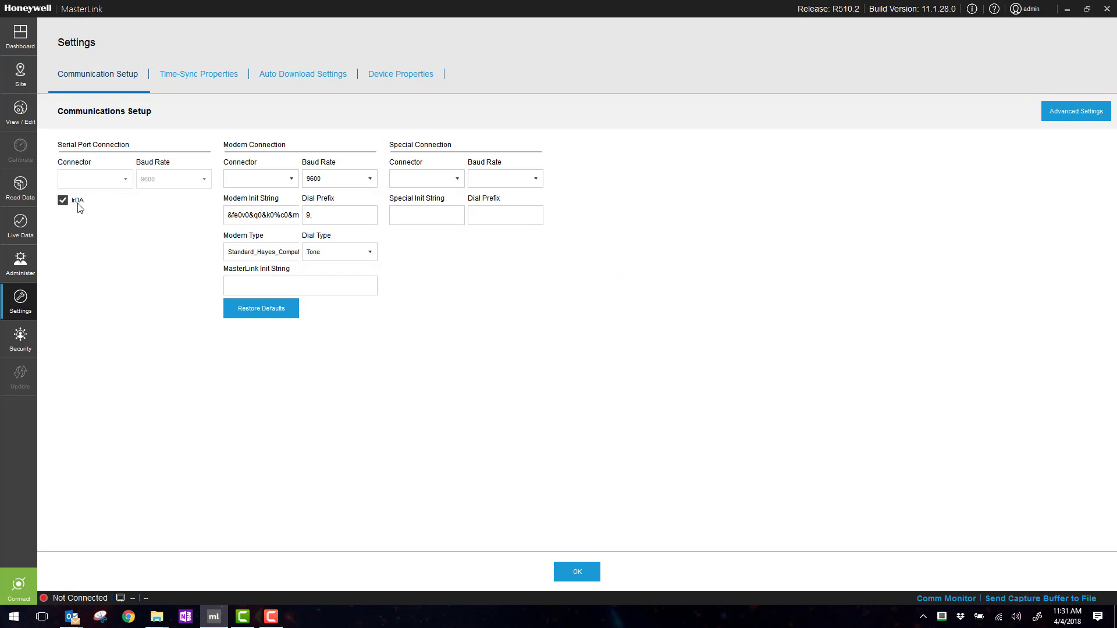
{"action": "left_click", "coordinate": [575, 573]}
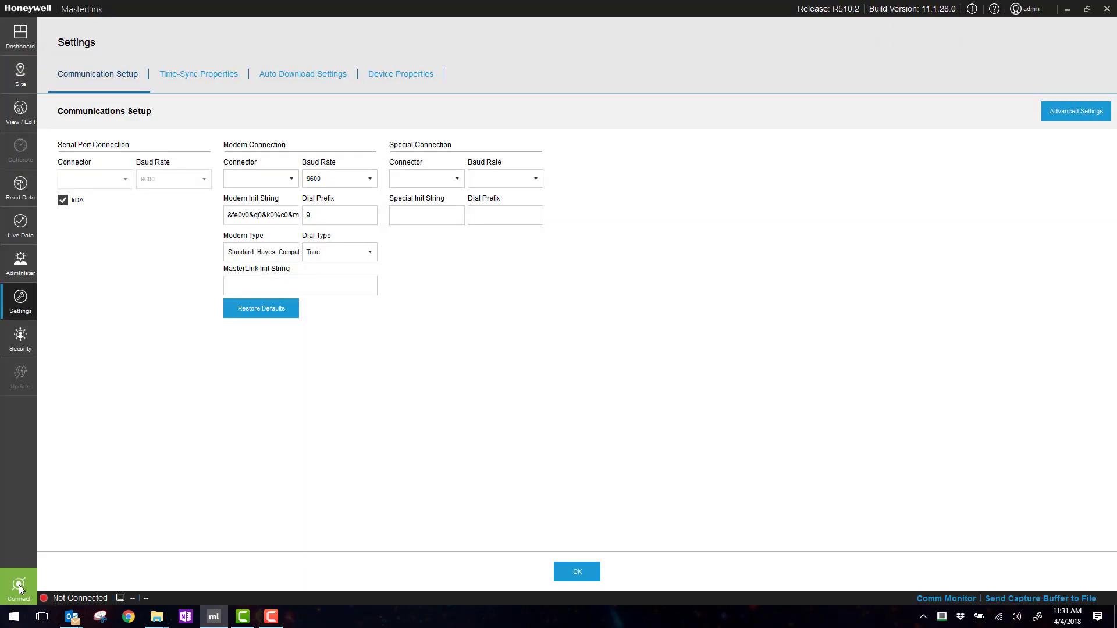
{"action": "left_click", "coordinate": [19, 585]}
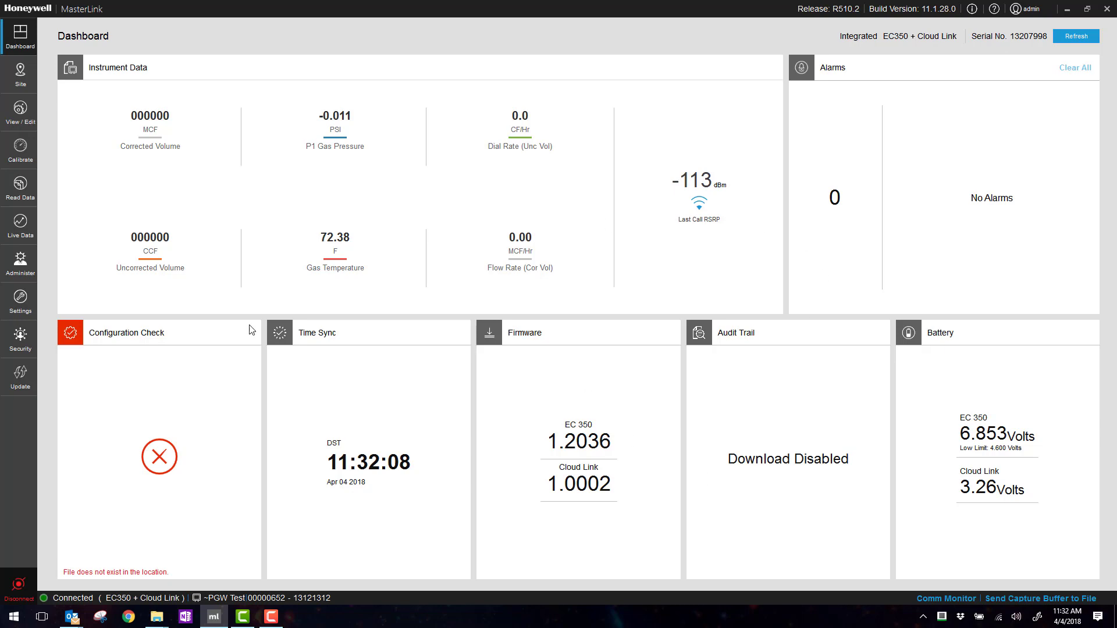
Review the device's current item values in the RadioConfiguration and Radio Parameters groups
{"action": "left_click", "coordinate": [28, 109]}
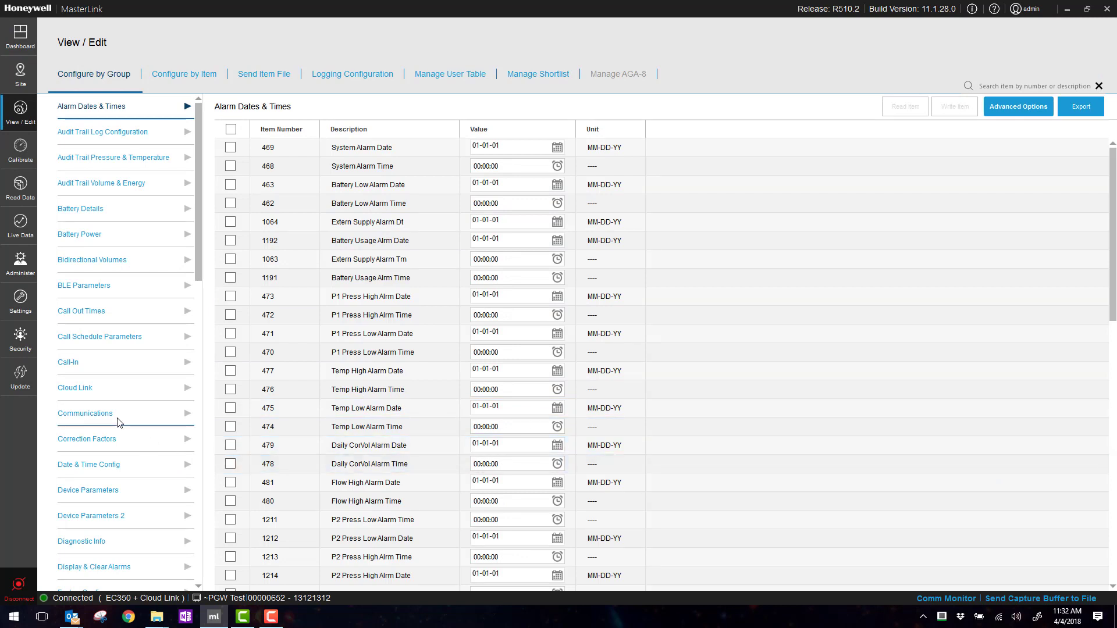
{"action": "scroll", "coordinate": [117, 422], "scroll_direction": "down", "scroll_amount": 10}
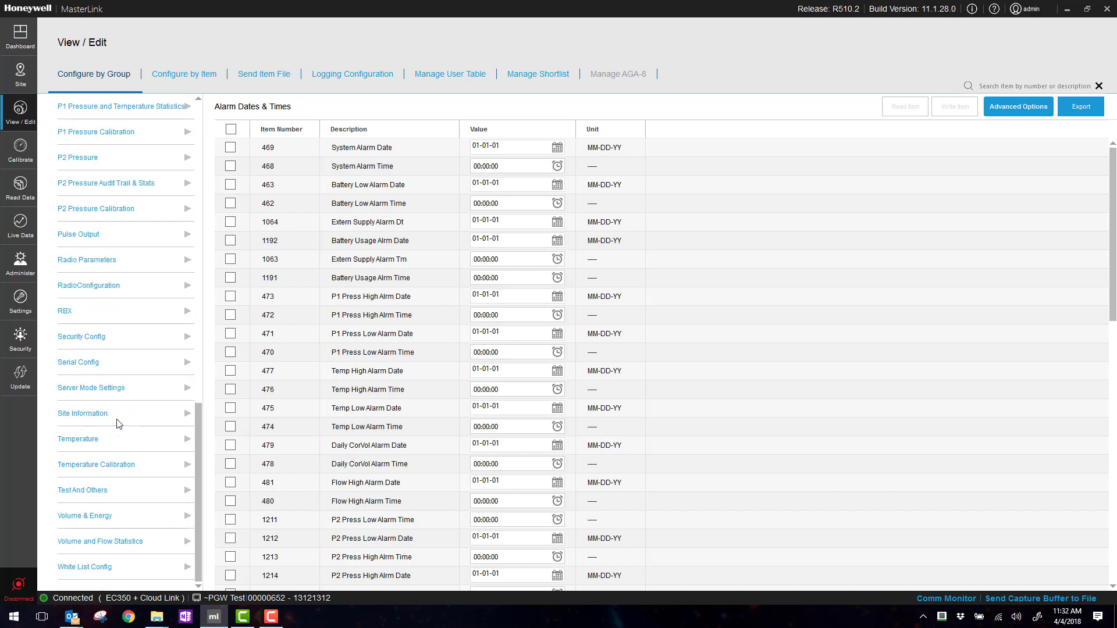
{"action": "left_click", "coordinate": [100, 291]}
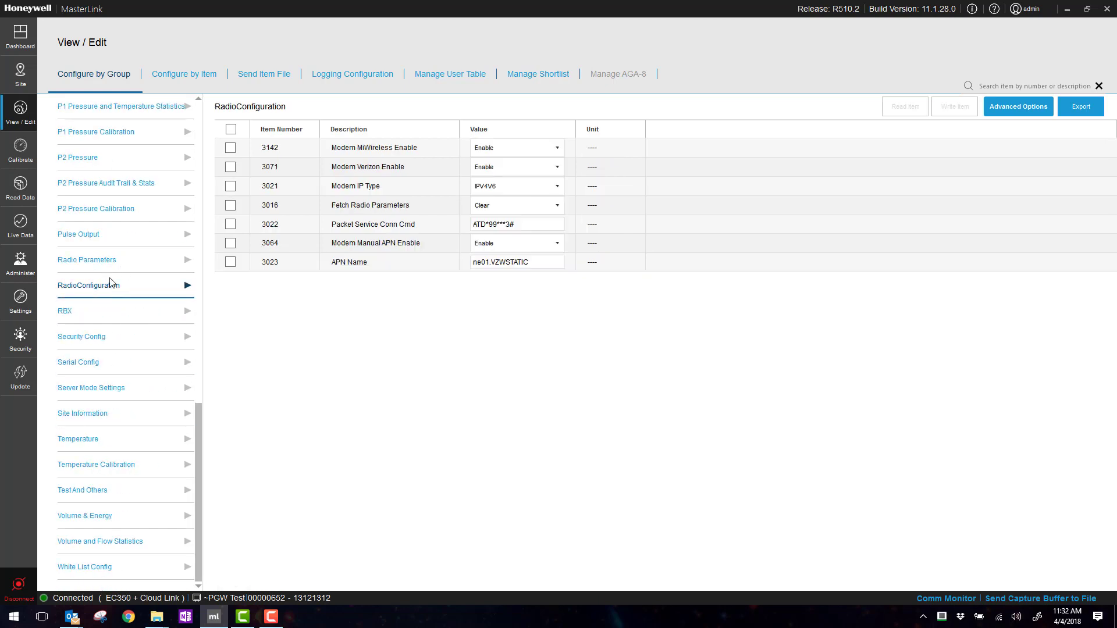
{"action": "left_click", "coordinate": [113, 266]}
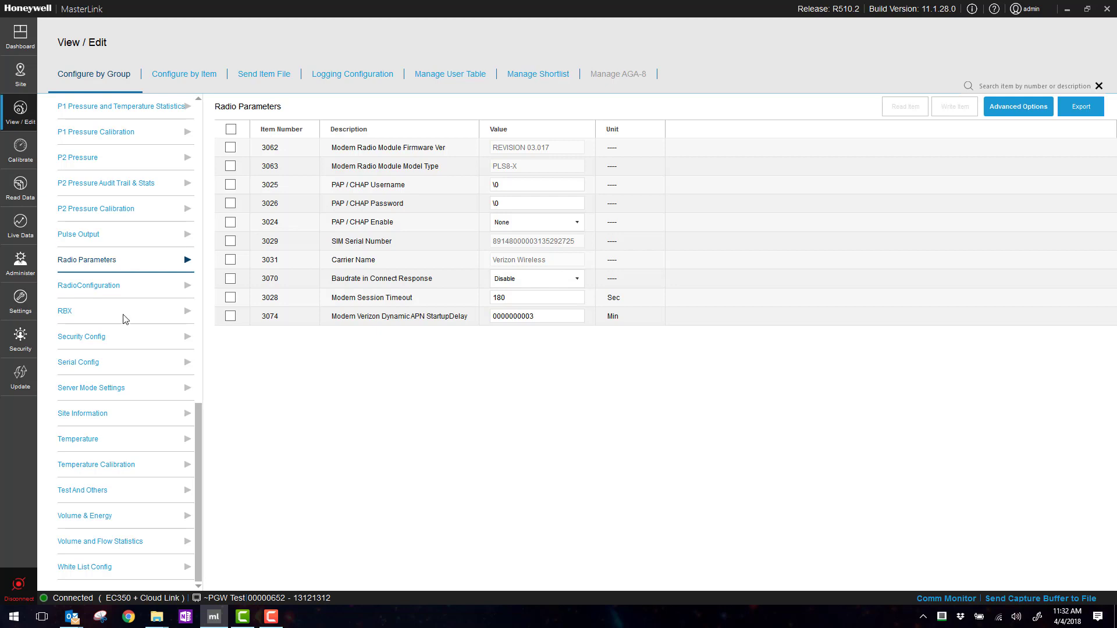
Set up an item file transfer for Non-Cal Items only, excluding Pressure1, Pressure2 and Temperature
{"action": "left_click", "coordinate": [255, 78]}
{"action": "left_click", "coordinate": [142, 107]}
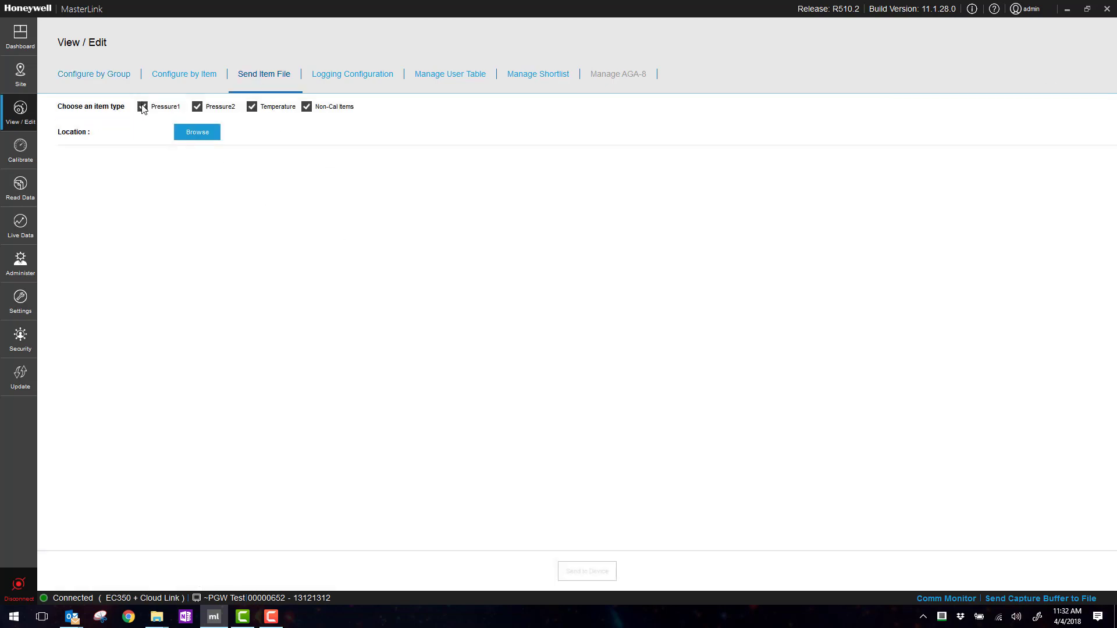
{"action": "left_click", "coordinate": [197, 106]}
{"action": "left_click", "coordinate": [252, 106]}
{"action": "left_click", "coordinate": [156, 617]}
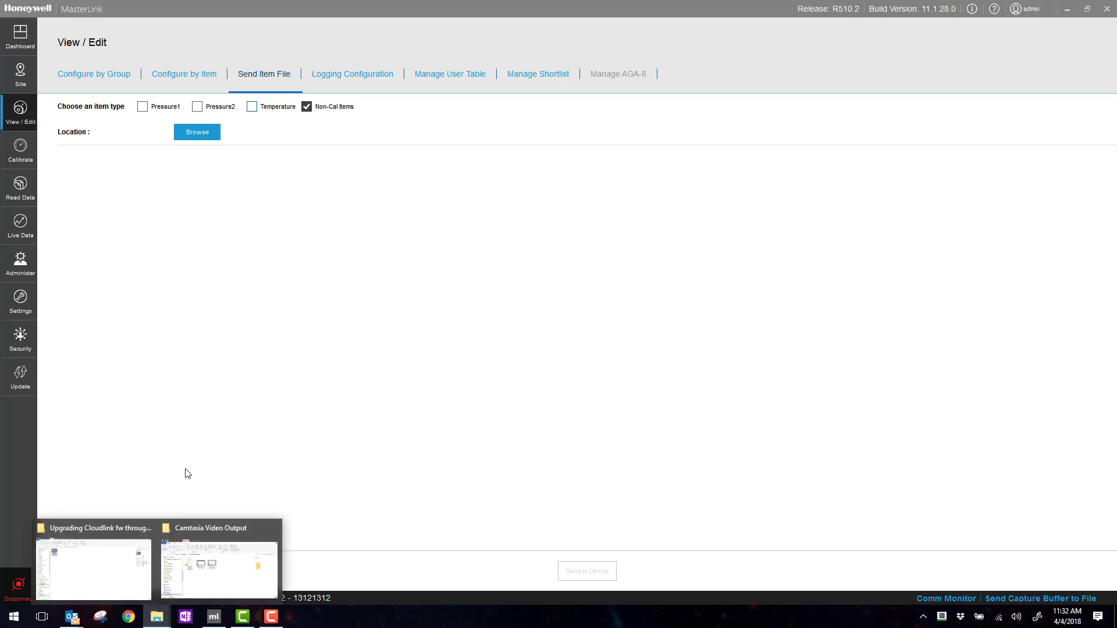
{"action": "left_click", "coordinate": [356, 531]}
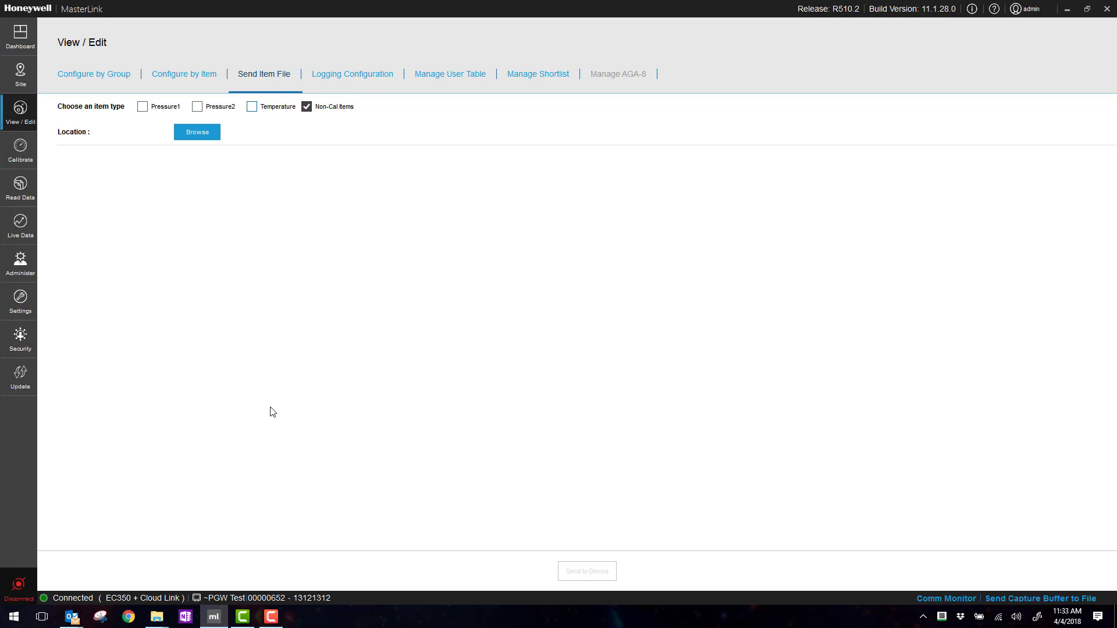
Load the item file "~VZW EC350 CLOUDLINK MiWi TEMPLATE.ECL" from the ItemFiles folder for sending
{"action": "left_click", "coordinate": [202, 134]}
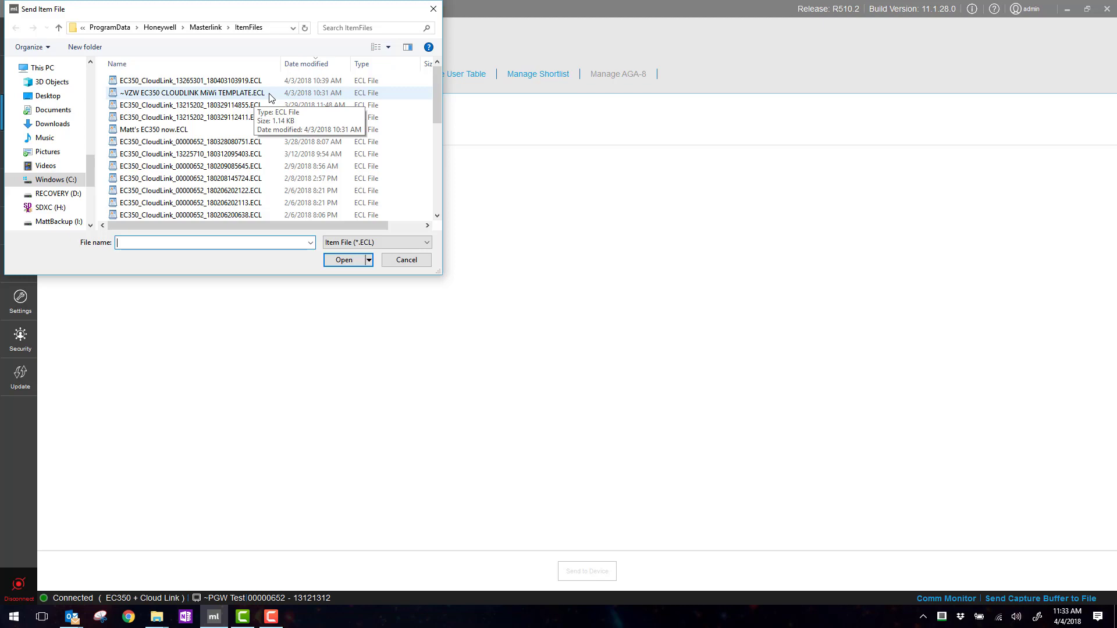
{"action": "left_click", "coordinate": [270, 97]}
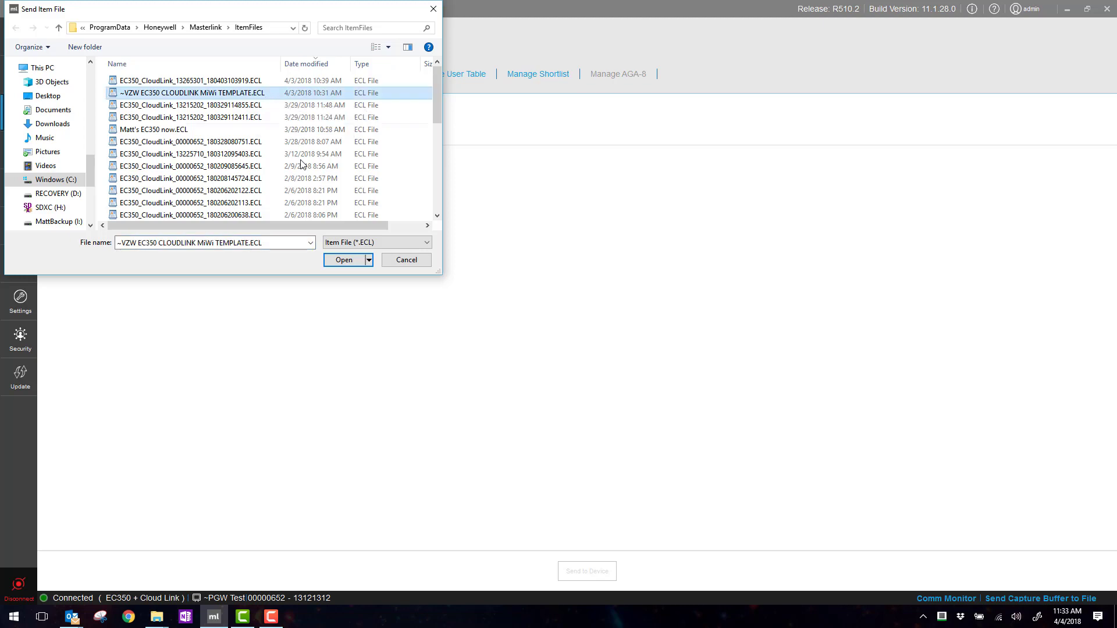
{"action": "left_click", "coordinate": [344, 260]}
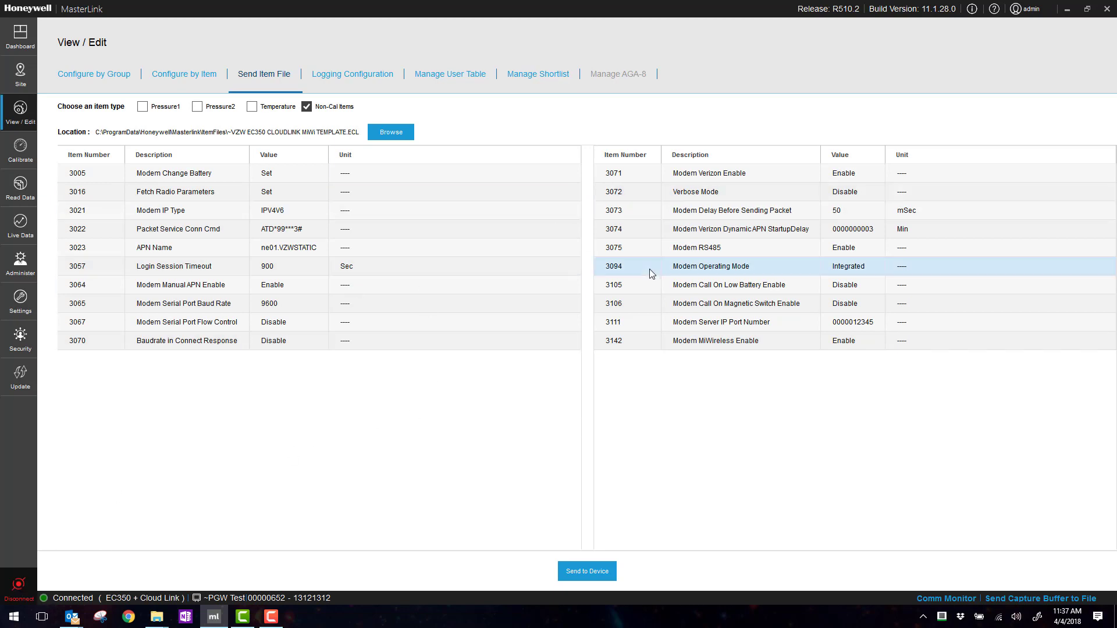
Send the loaded template items to the device, then disconnect and reconnect to it
{"action": "left_click", "coordinate": [583, 575]}
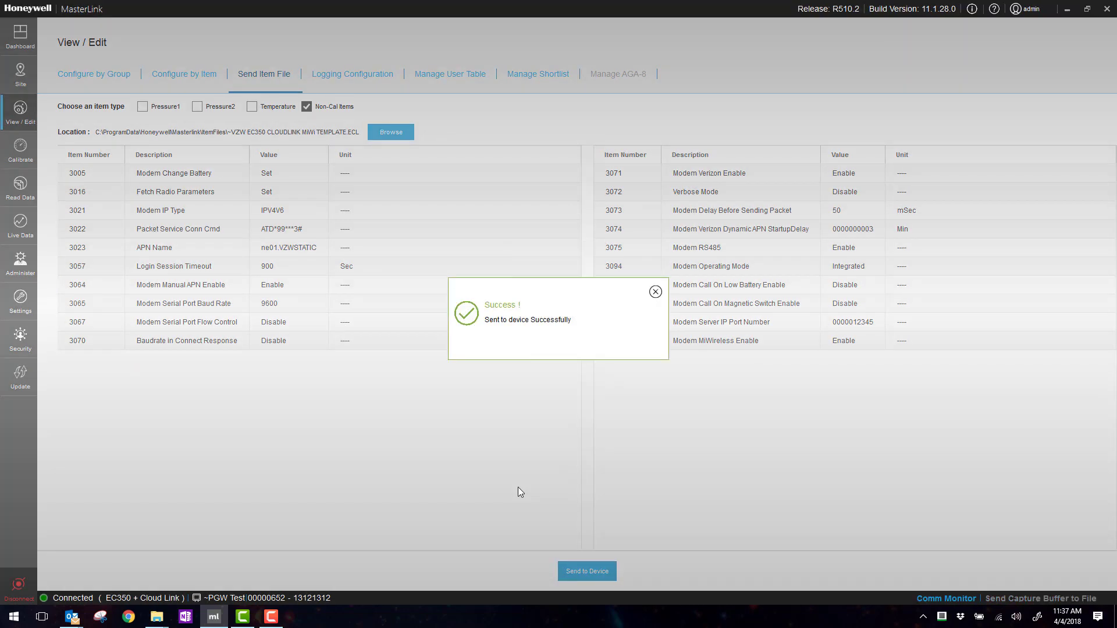
{"action": "left_click", "coordinate": [655, 292]}
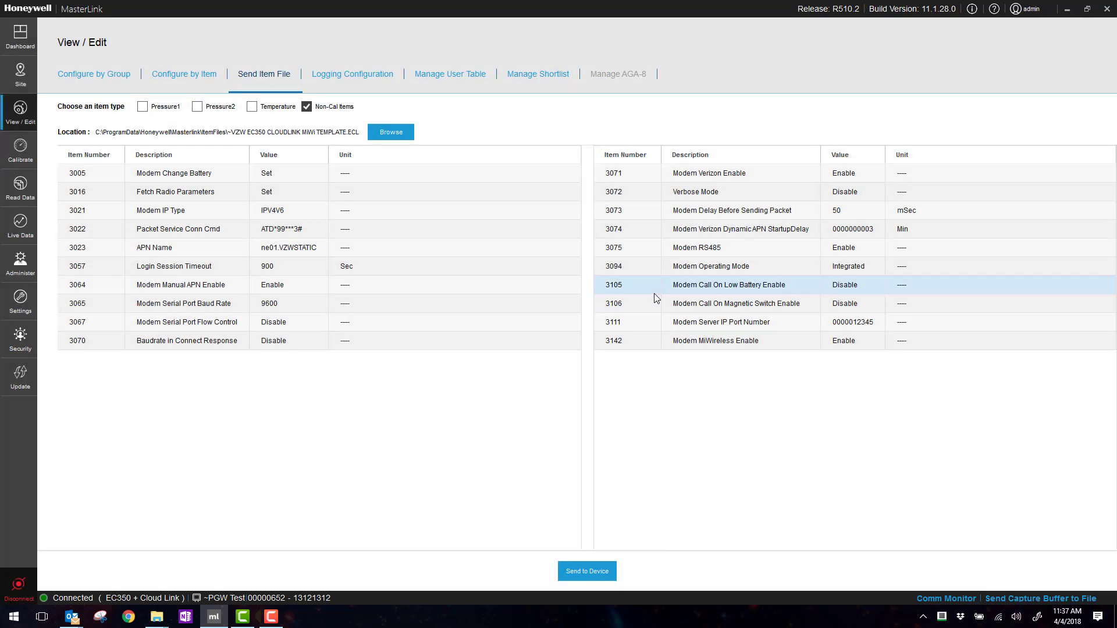
{"action": "left_click", "coordinate": [18, 587]}
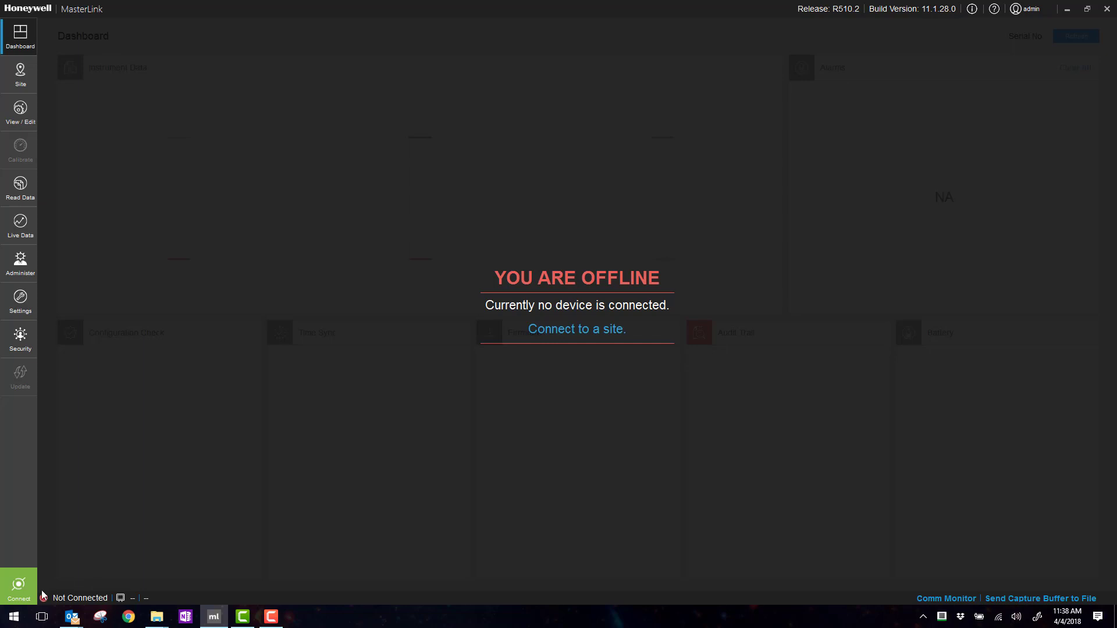
{"action": "left_click", "coordinate": [19, 582]}
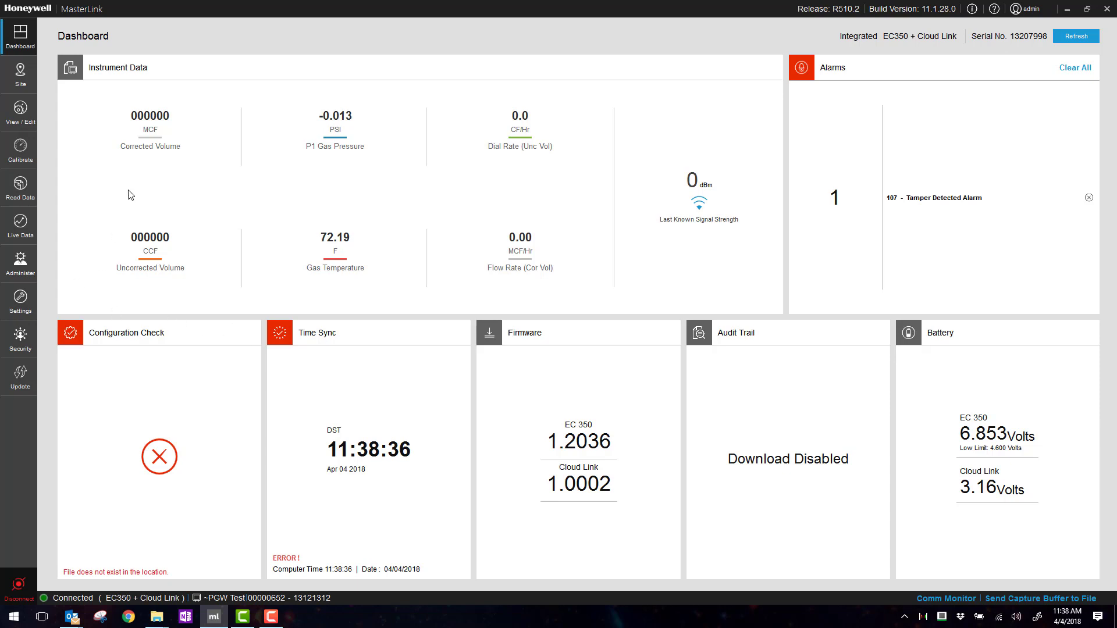
Check the RadioConfiguration and Radio Parameters groups, returning to RadioConfiguration to examine the Fetch Radio Parameters item
{"action": "left_click", "coordinate": [23, 111]}
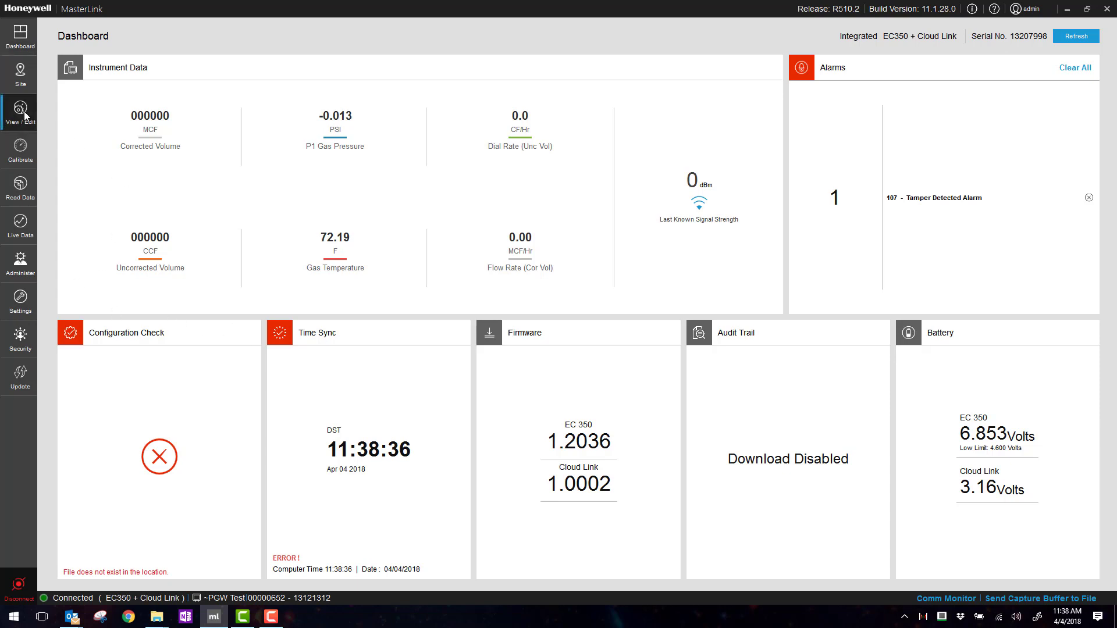
{"action": "scroll", "coordinate": [97, 363], "scroll_direction": "down", "scroll_amount": 10}
{"action": "scroll", "coordinate": [97, 363], "scroll_direction": "down", "scroll_amount": 2}
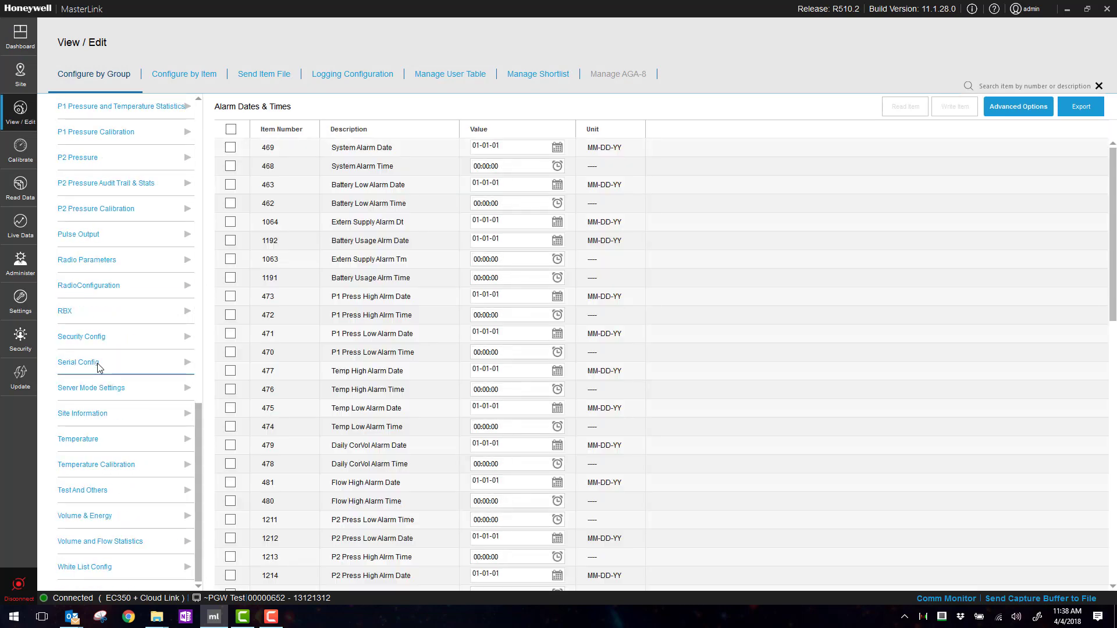
{"action": "scroll", "coordinate": [98, 366], "scroll_direction": "up", "scroll_amount": 6}
{"action": "scroll", "coordinate": [110, 326], "scroll_direction": "down", "scroll_amount": 3}
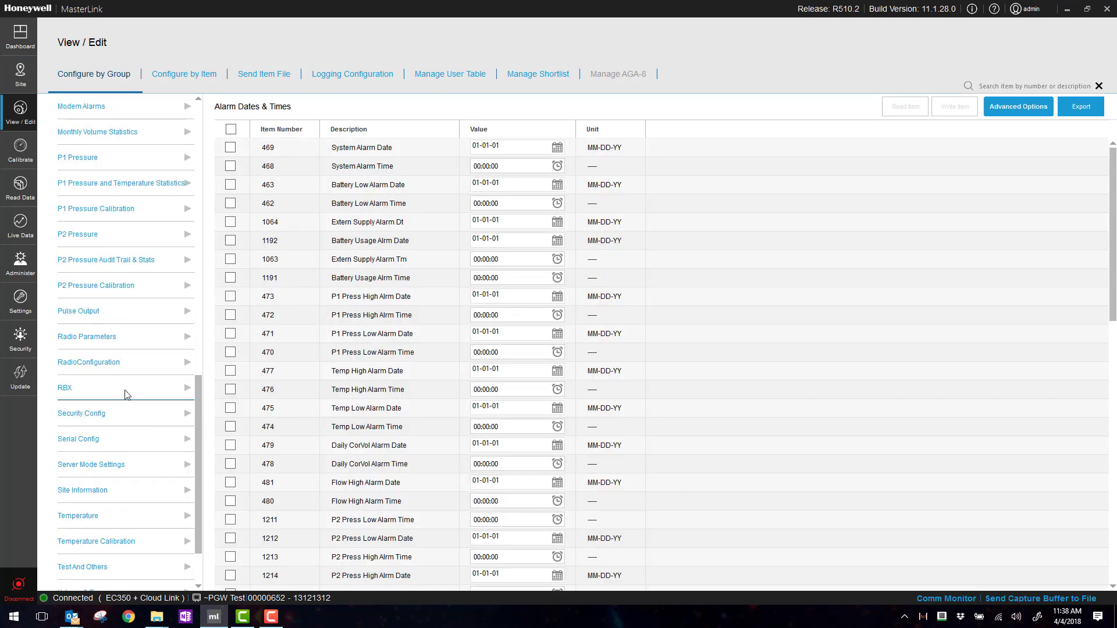
{"action": "left_click", "coordinate": [102, 363]}
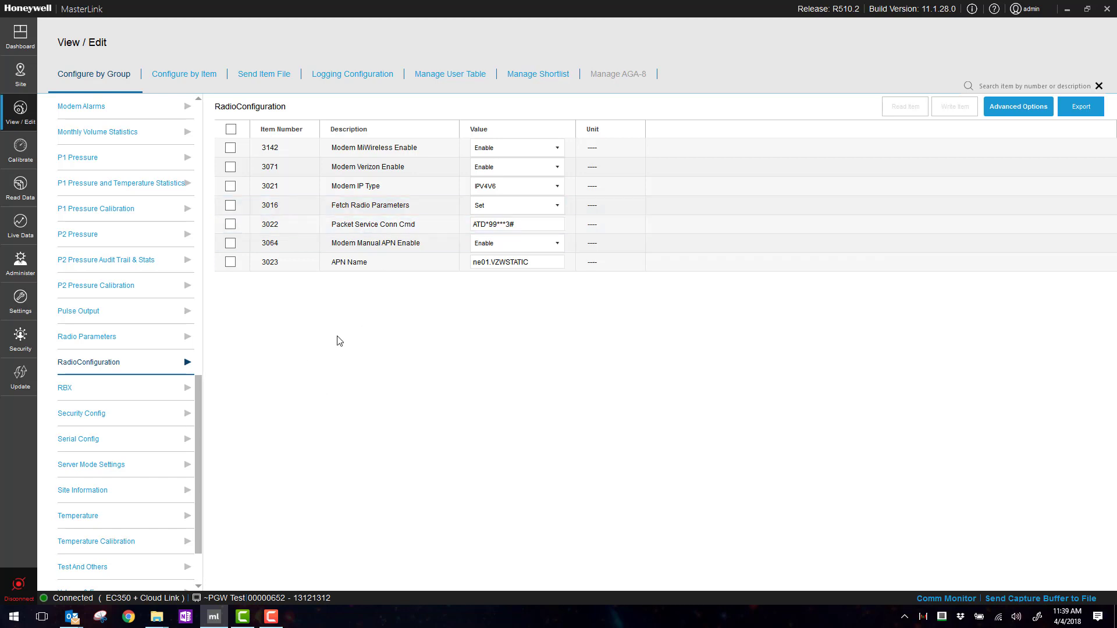
{"action": "left_click", "coordinate": [94, 338]}
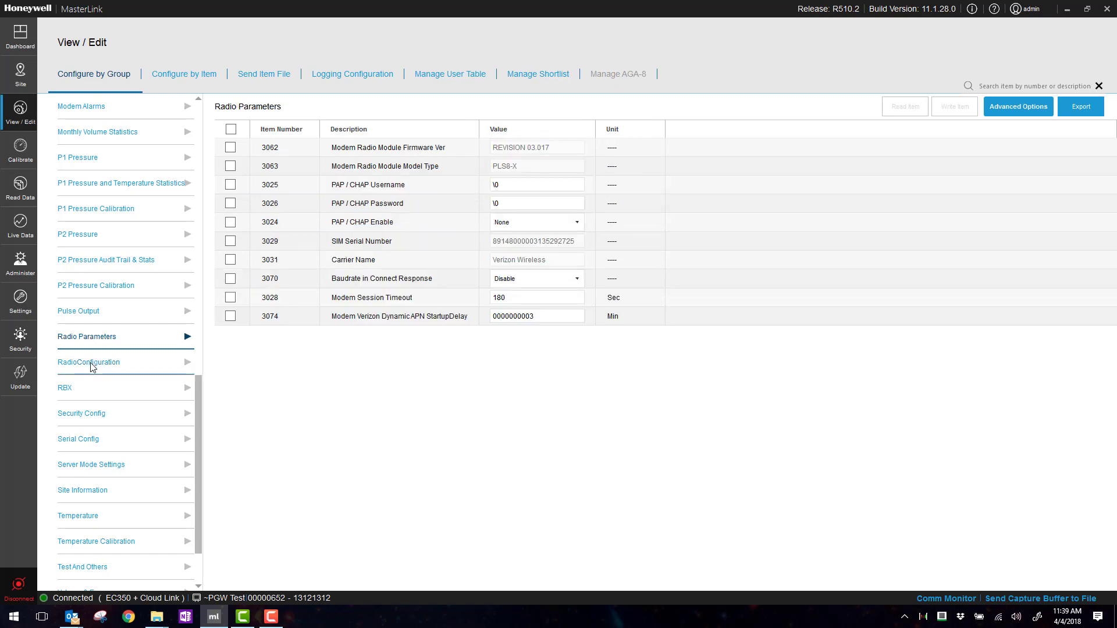
{"action": "left_click", "coordinate": [90, 364]}
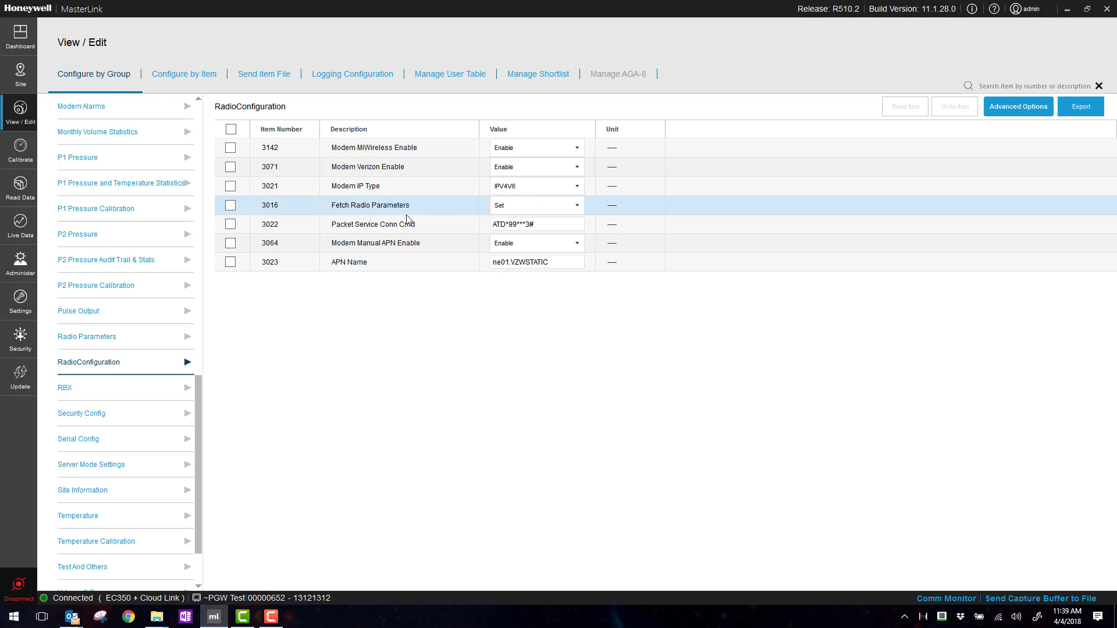
Select all items in the RadioConfiguration group and read them from the device again
{"action": "left_click", "coordinate": [230, 130]}
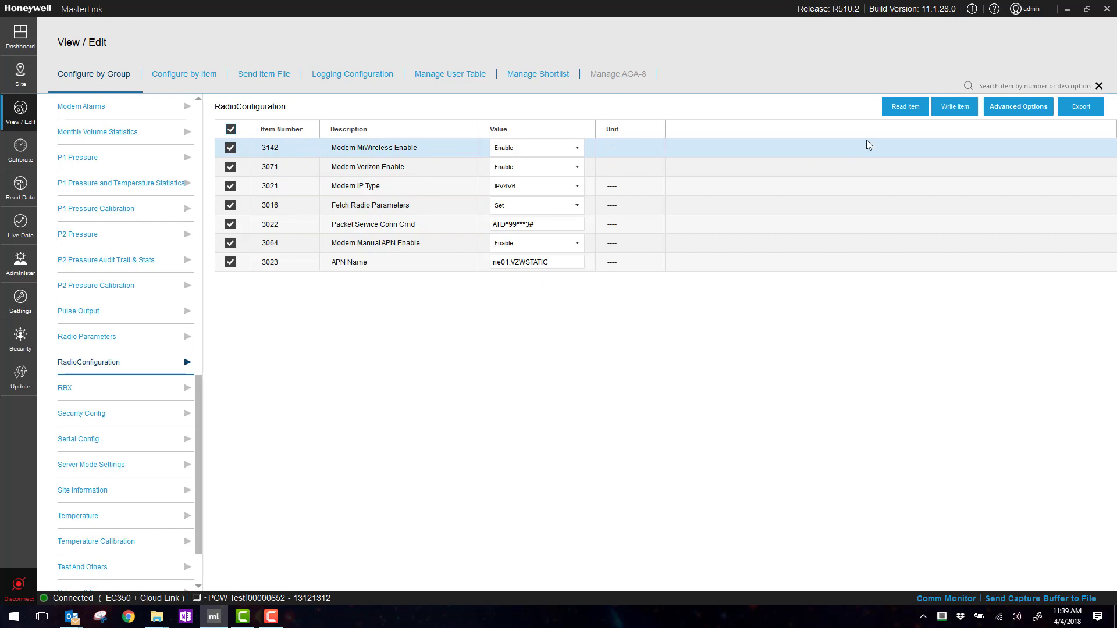
{"action": "left_click", "coordinate": [231, 130]}
{"action": "left_click", "coordinate": [231, 130]}
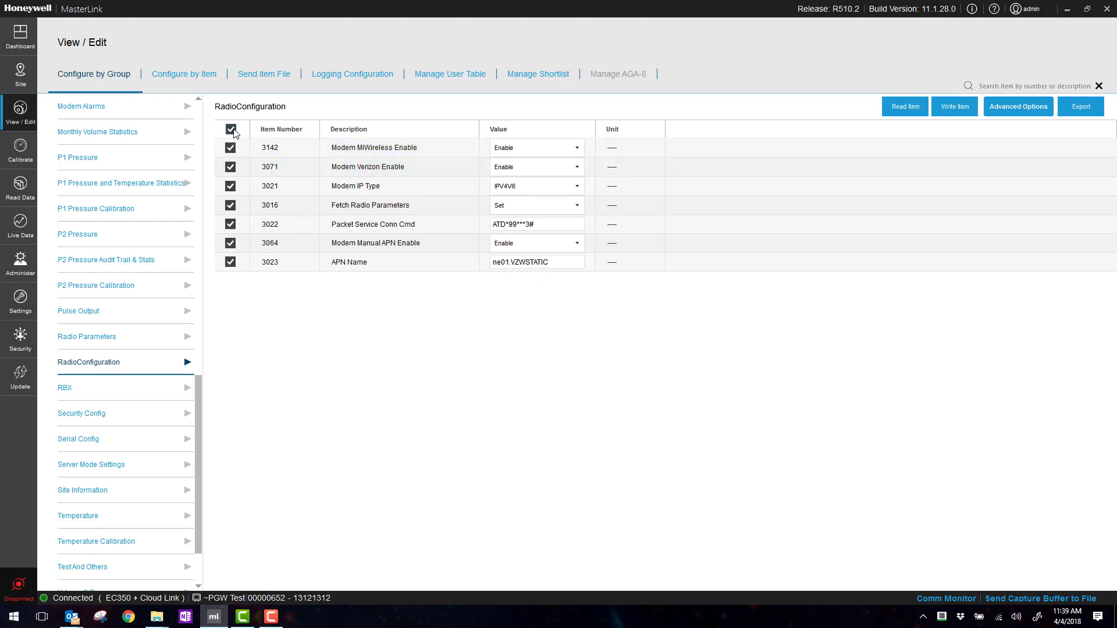
{"action": "left_click", "coordinate": [898, 107]}
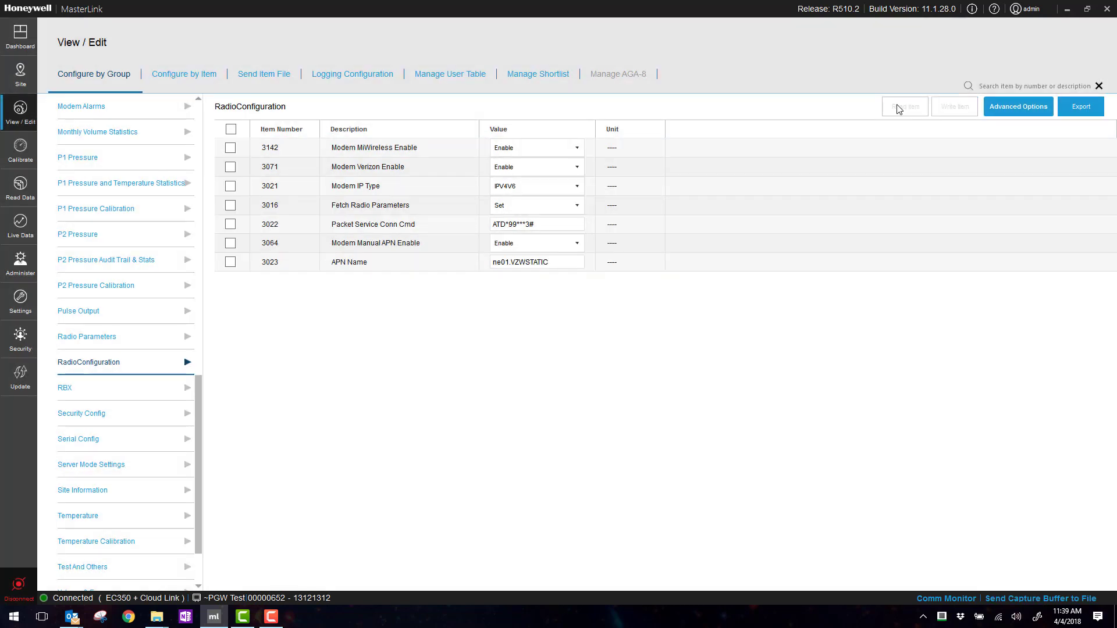
Alternate between the Radio Parameters and RadioConfiguration groups to recheck the Fetch Radio Parameters item and the radio details
{"action": "left_click", "coordinate": [93, 338]}
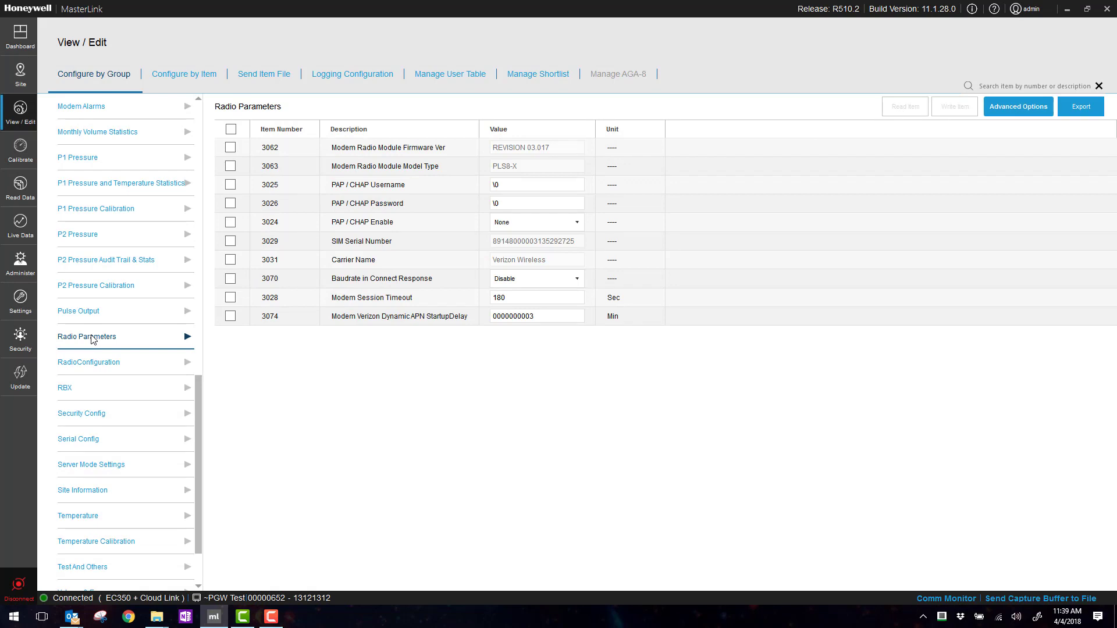
{"action": "left_click", "coordinate": [85, 363]}
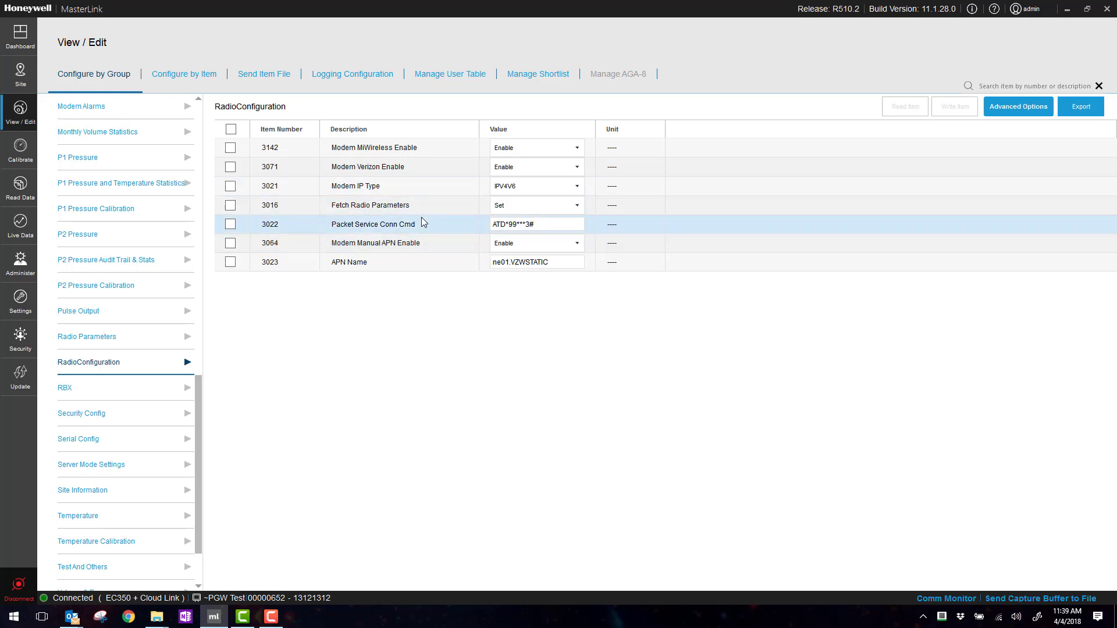
{"action": "left_click", "coordinate": [90, 343]}
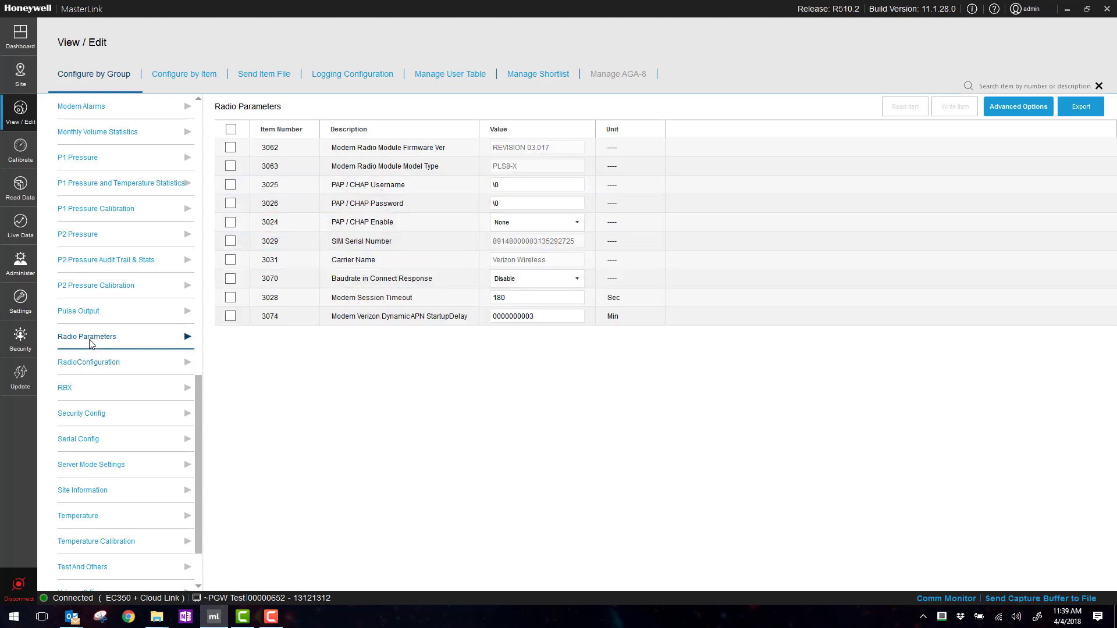
{"action": "left_click", "coordinate": [85, 365]}
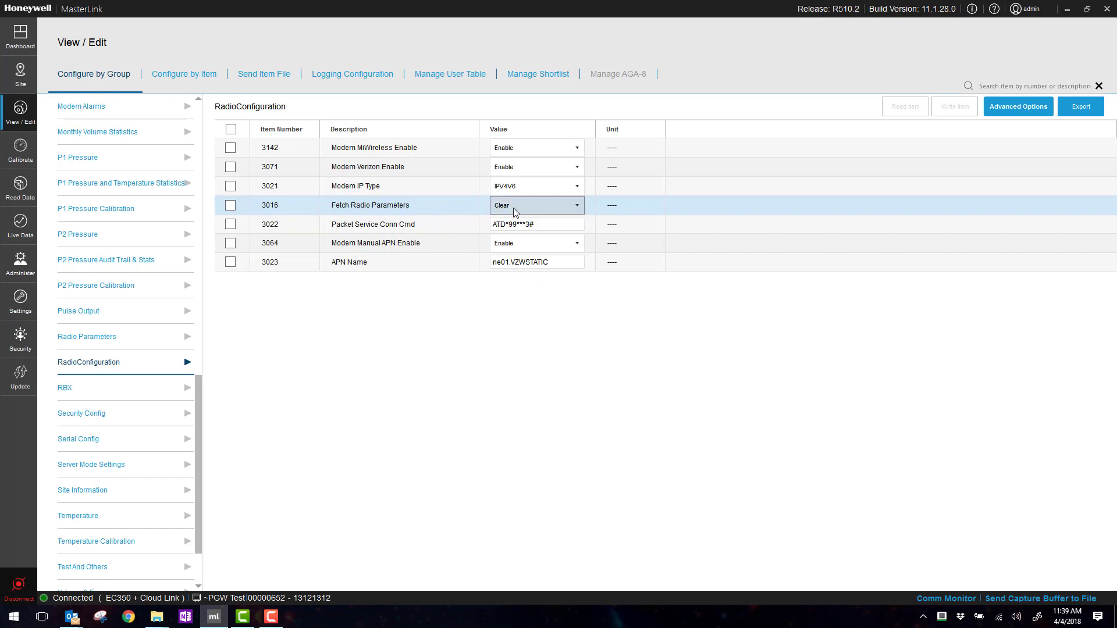
{"action": "left_click", "coordinate": [92, 339]}
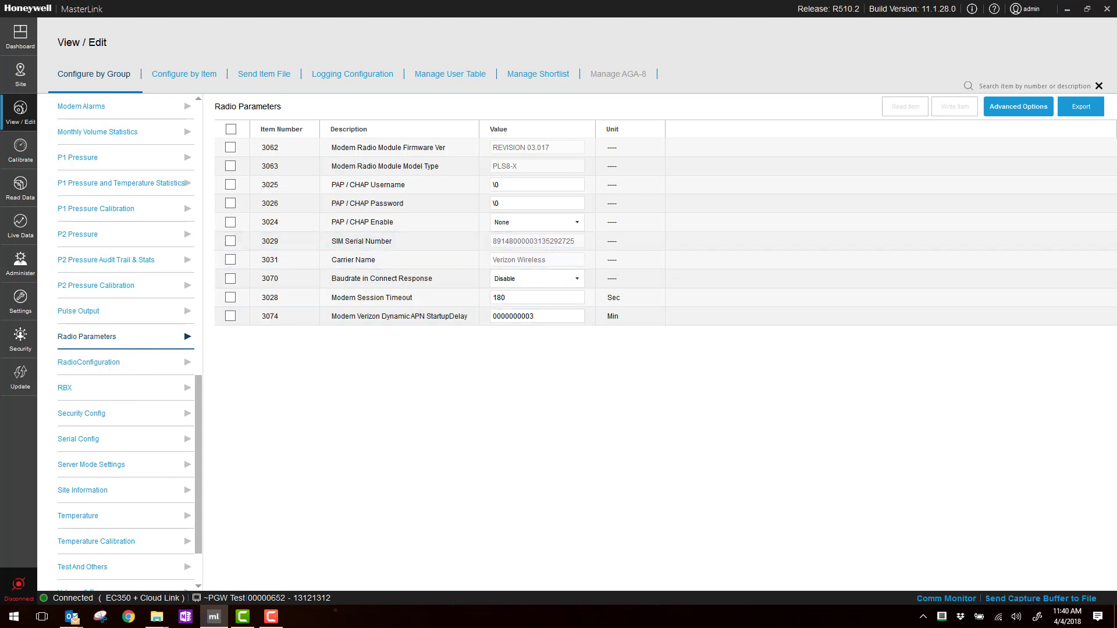
Disconnect from the device and open the ~PGW Test record in the site list
{"action": "left_click", "coordinate": [10, 594]}
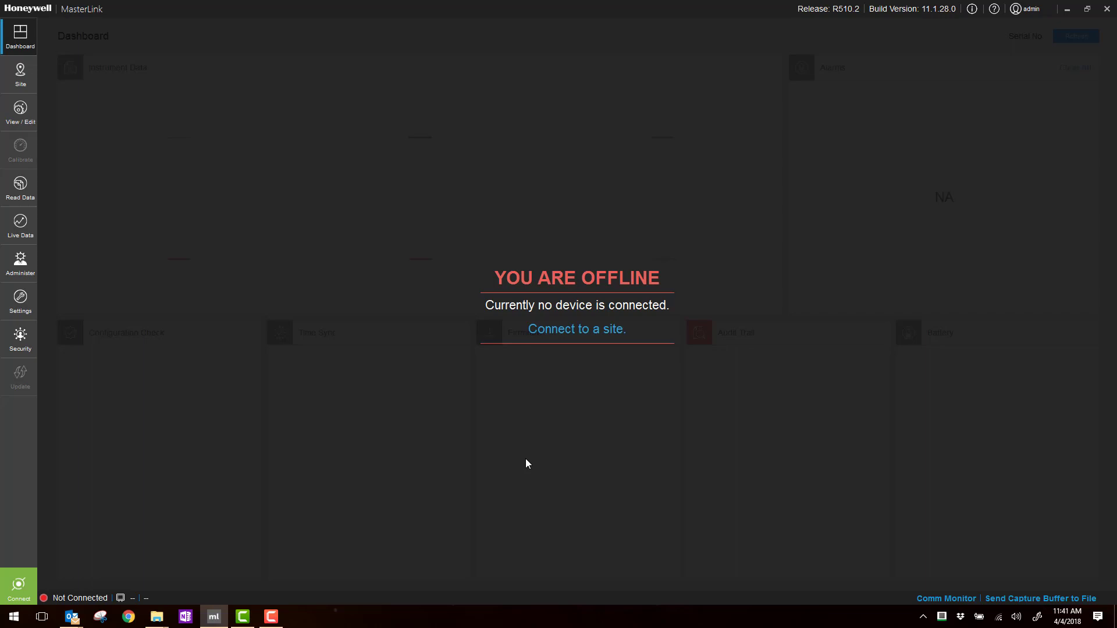
{"action": "left_click", "coordinate": [593, 334]}
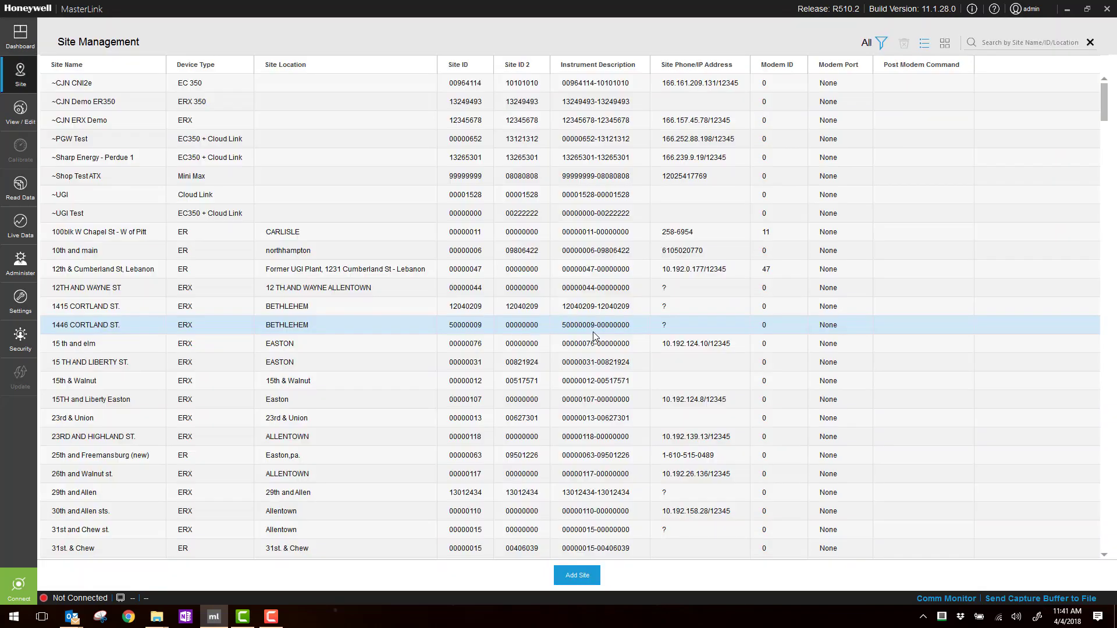
{"action": "left_click", "coordinate": [140, 140]}
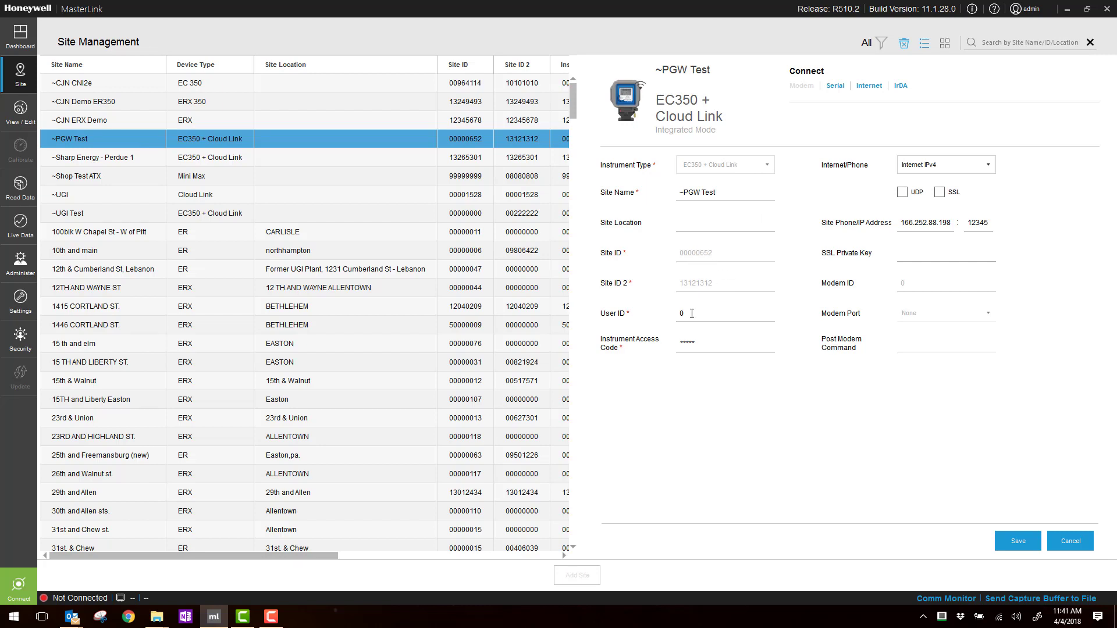
Choose Internet IPv4 as the site's Internet/Phone type, check its access code and IP address fields, and save the site
{"action": "left_click", "coordinate": [700, 344]}
{"action": "left_click", "coordinate": [938, 167]}
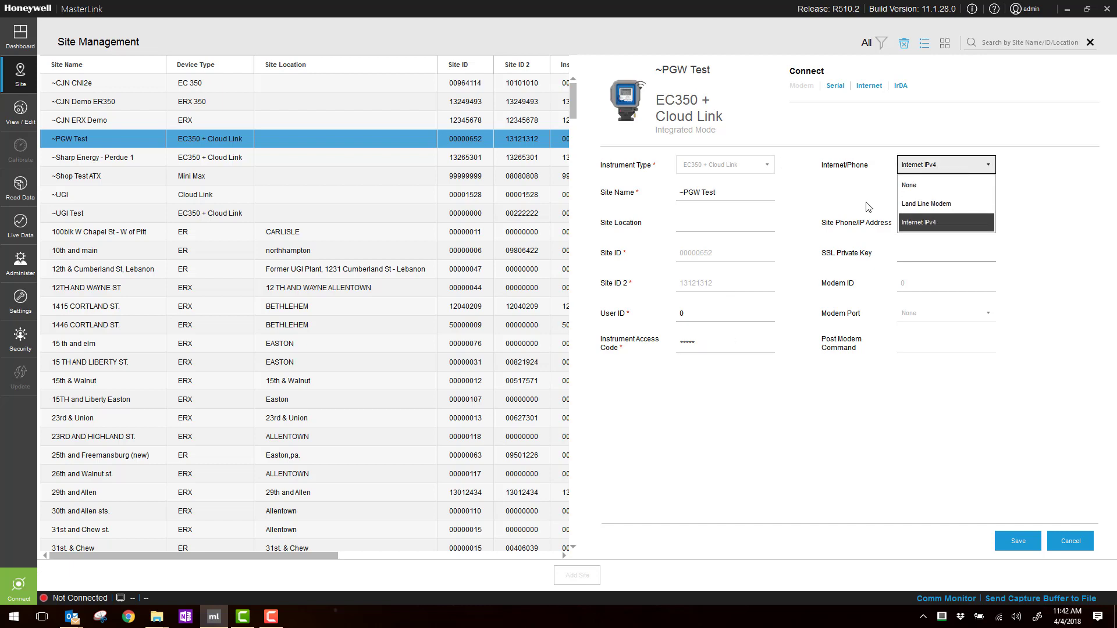
{"action": "left_click", "coordinate": [906, 226]}
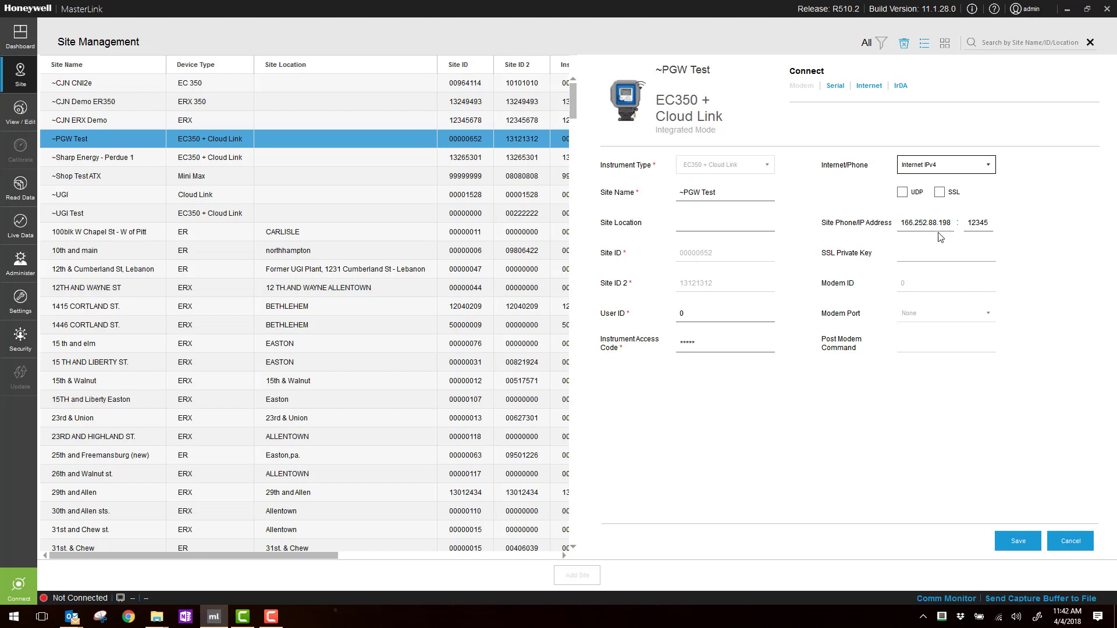
{"action": "left_click", "coordinate": [931, 222]}
{"action": "type", "text": "0"}
{"action": "left_click", "coordinate": [1015, 539]}
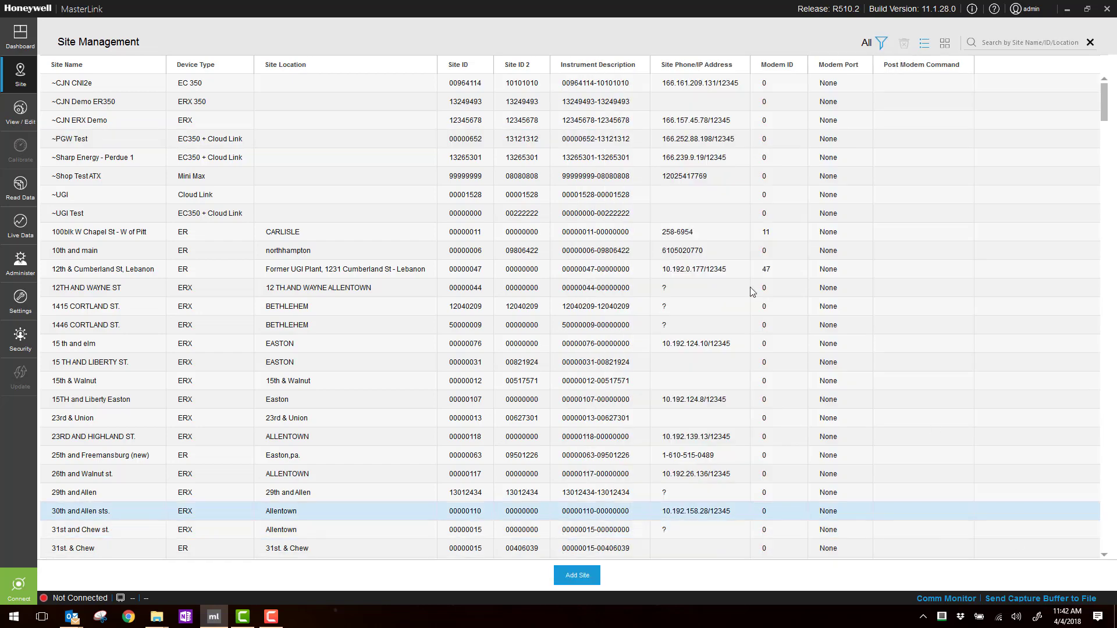
Connect to the ~PGW Test site over the Internet and watch the communication traffic in the Comm Monitor
{"action": "left_click", "coordinate": [414, 135]}
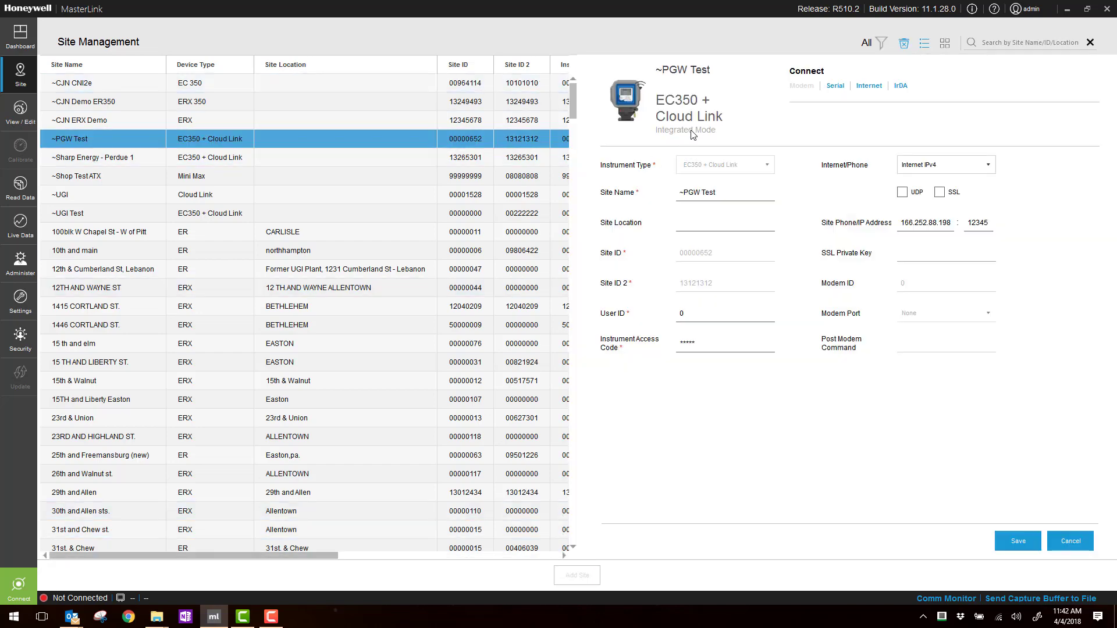
{"action": "left_click", "coordinate": [871, 87]}
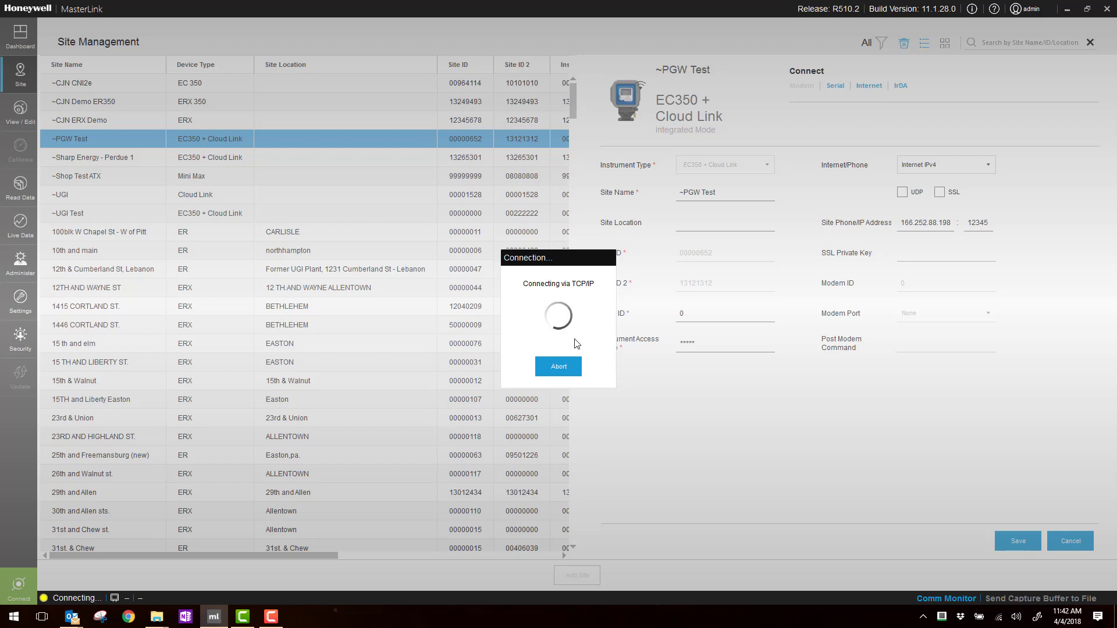
{"action": "left_click", "coordinate": [933, 599]}
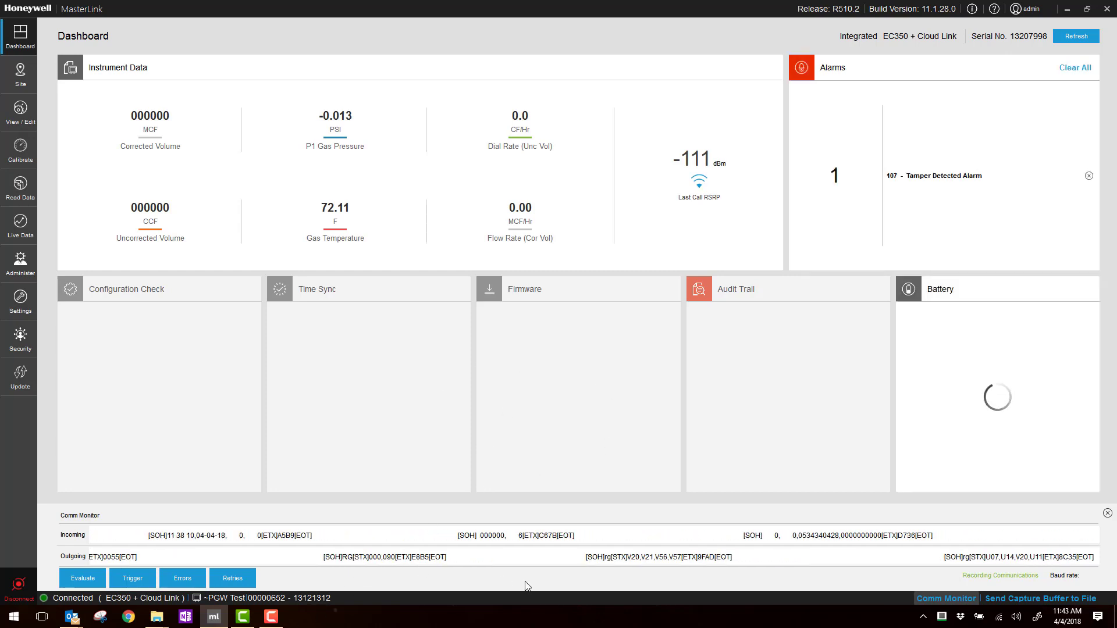
{"action": "left_click", "coordinate": [955, 599]}
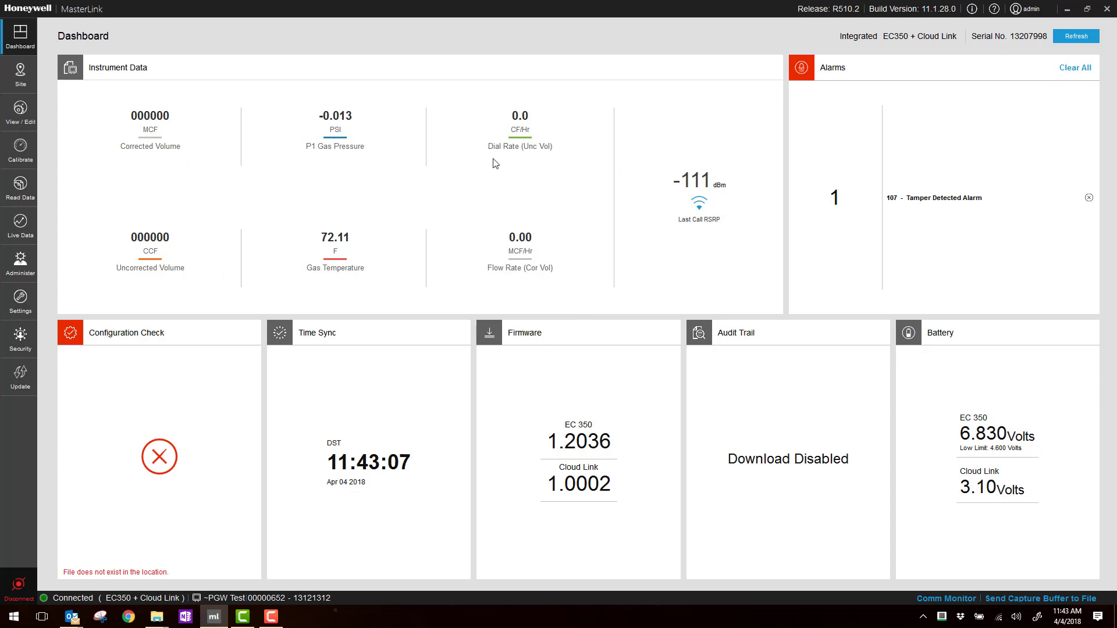
Examine the dashboard details of Corrected Volume, including the Total Correction Factor, and those of Last Call RSRP
{"action": "left_click", "coordinate": [154, 119]}
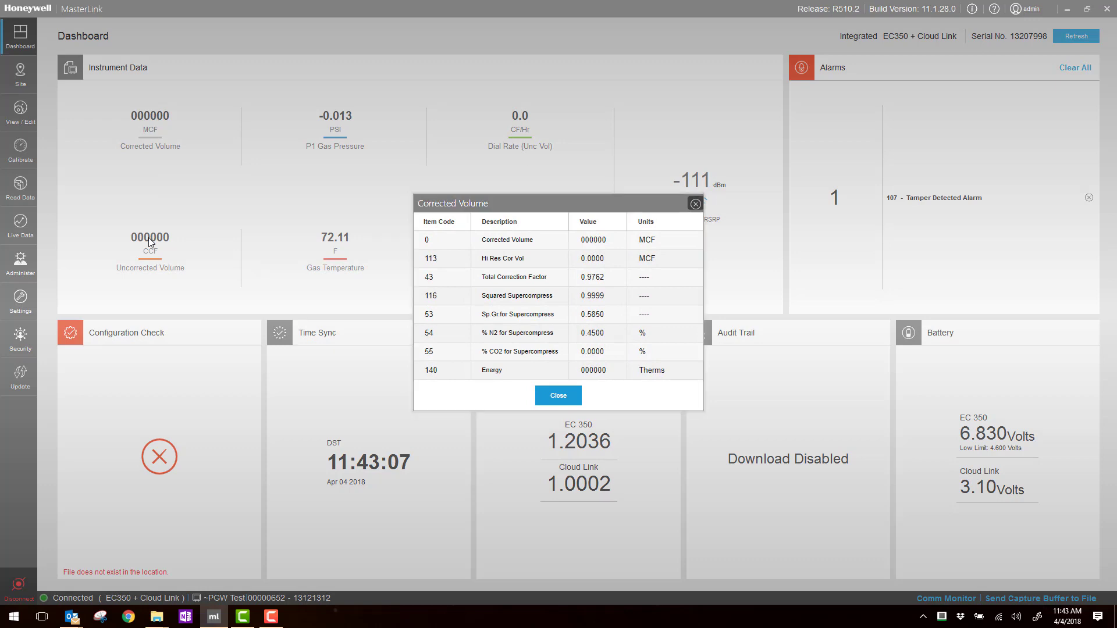
{"action": "left_click", "coordinate": [533, 278]}
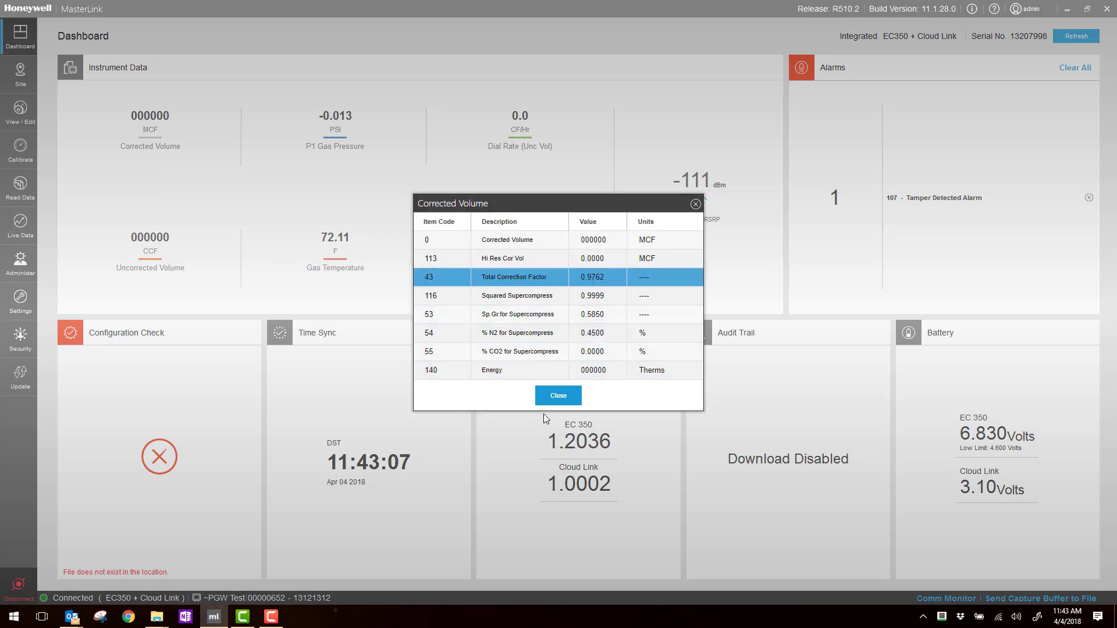
{"action": "left_click", "coordinate": [557, 396]}
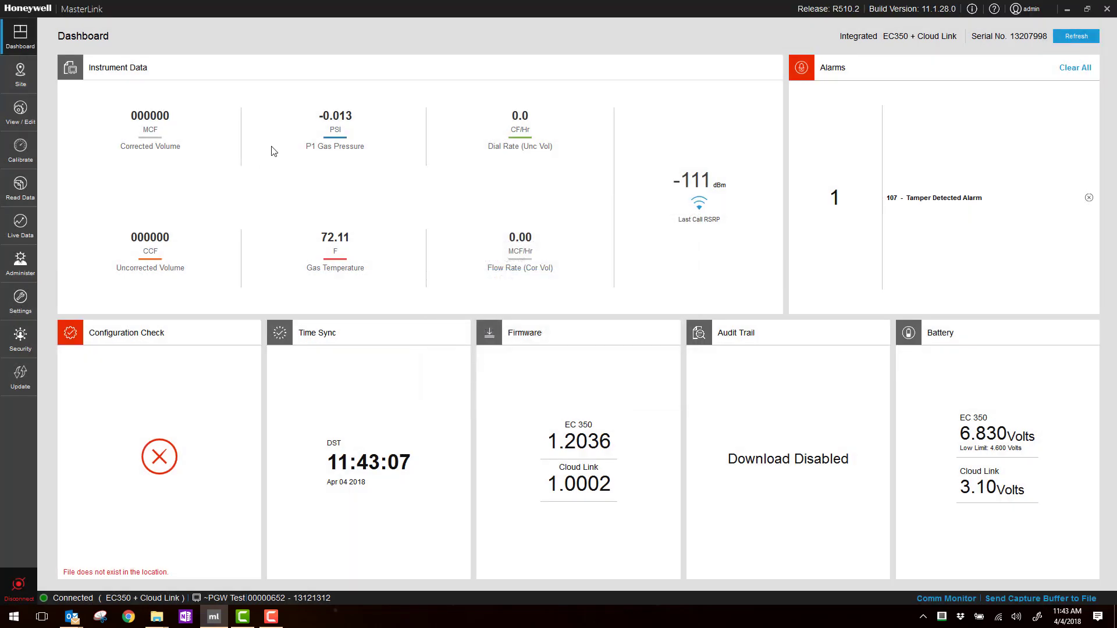
{"action": "left_click", "coordinate": [708, 187]}
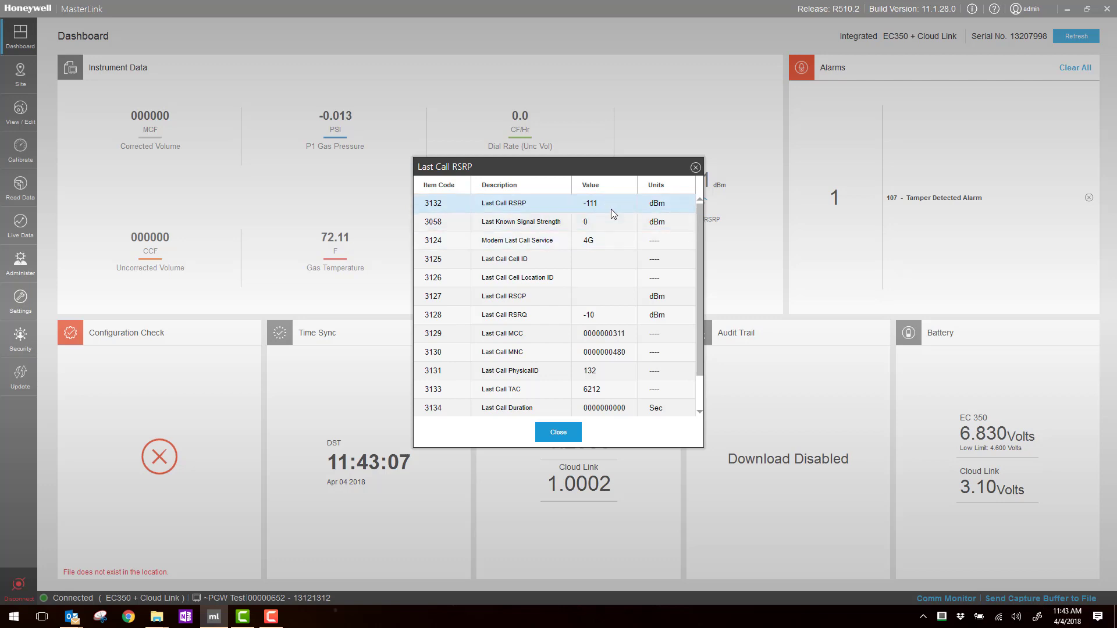
{"action": "left_click", "coordinate": [560, 432]}
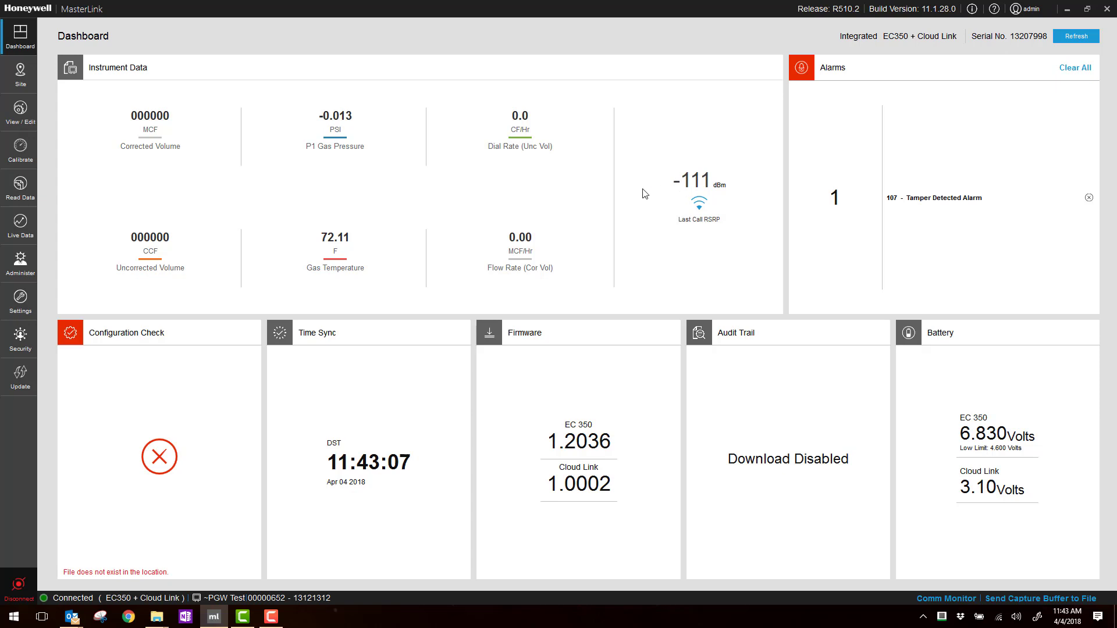
Set Modem MiWireless Enable (item 3142) in the RadioConfiguration group to Disable and write it to the device
{"action": "left_click", "coordinate": [21, 113]}
{"action": "scroll", "coordinate": [147, 491], "scroll_direction": "down", "scroll_amount": 10}
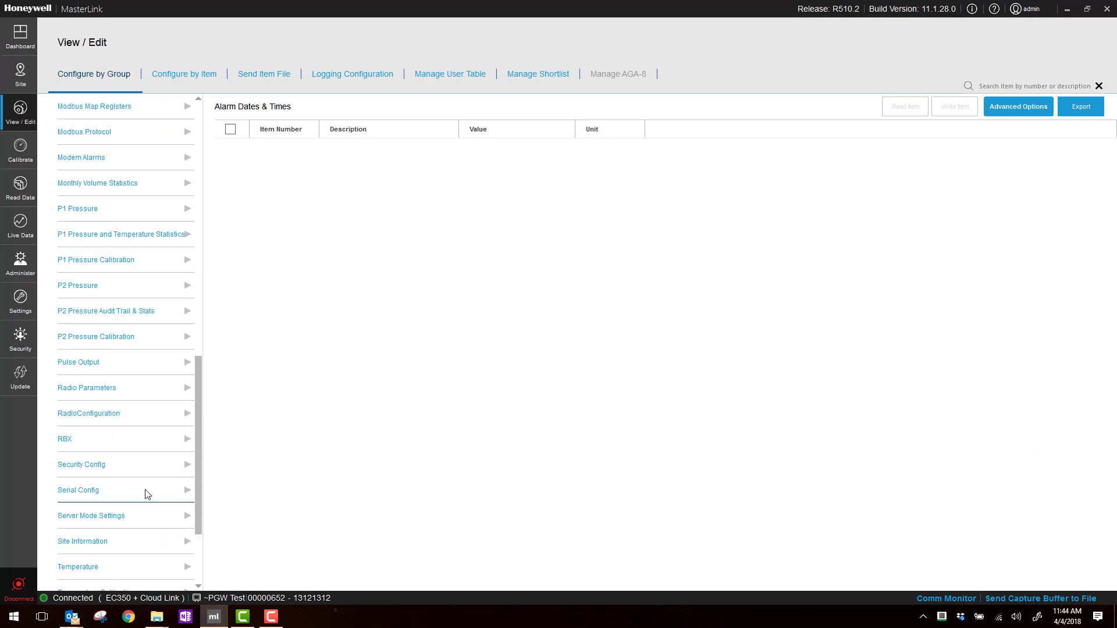
{"action": "scroll", "coordinate": [147, 494], "scroll_direction": "down", "scroll_amount": 3}
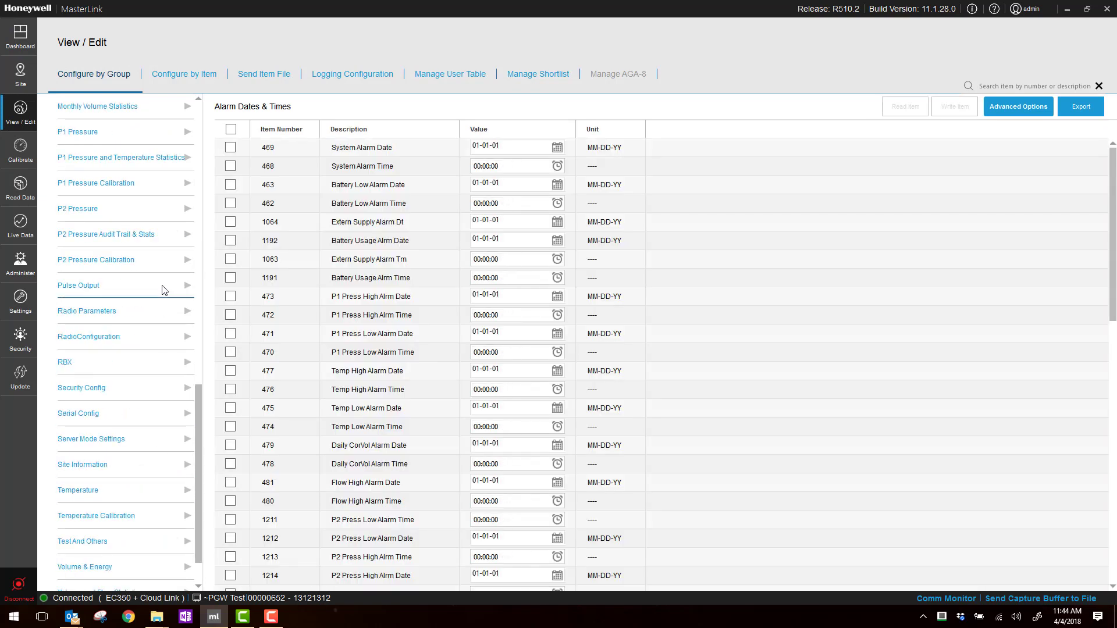
{"action": "left_click", "coordinate": [81, 344]}
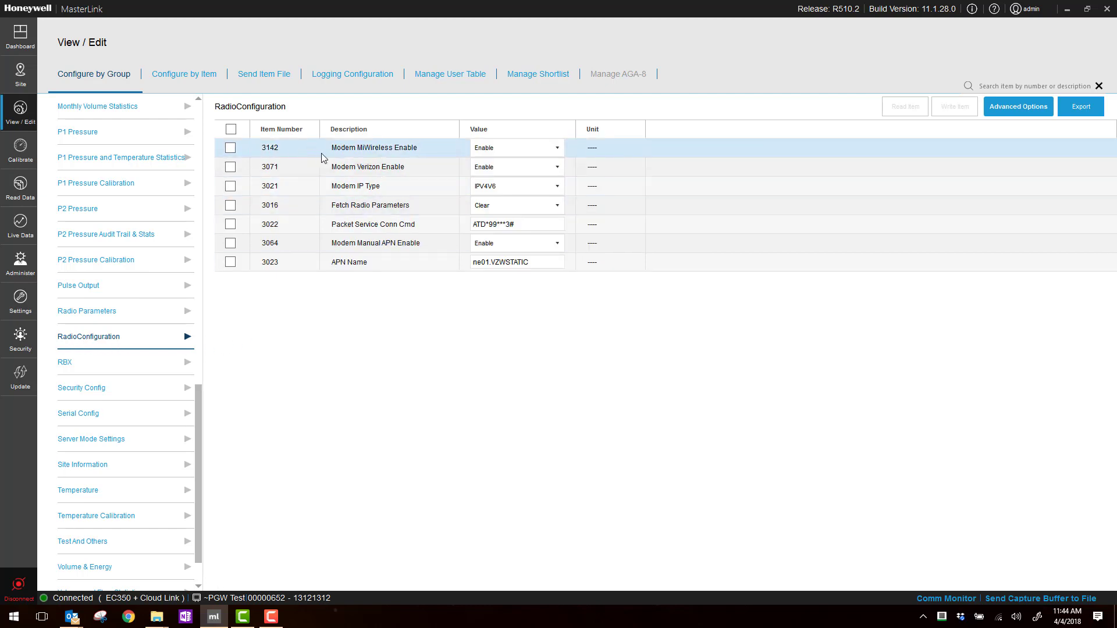
{"action": "left_click", "coordinate": [500, 148]}
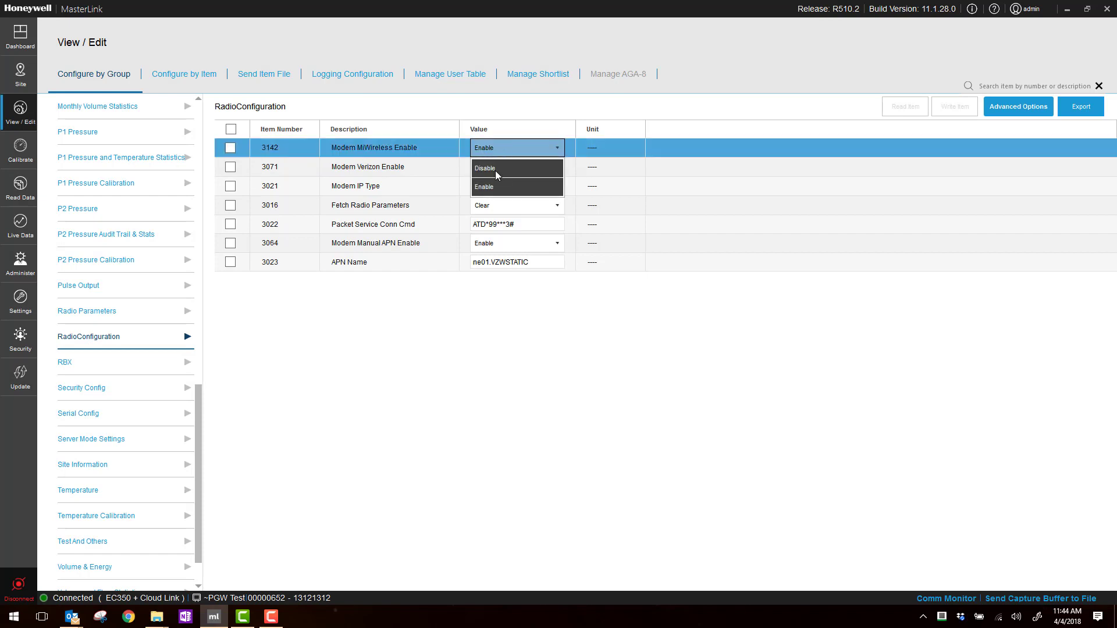
{"action": "left_click", "coordinate": [494, 170]}
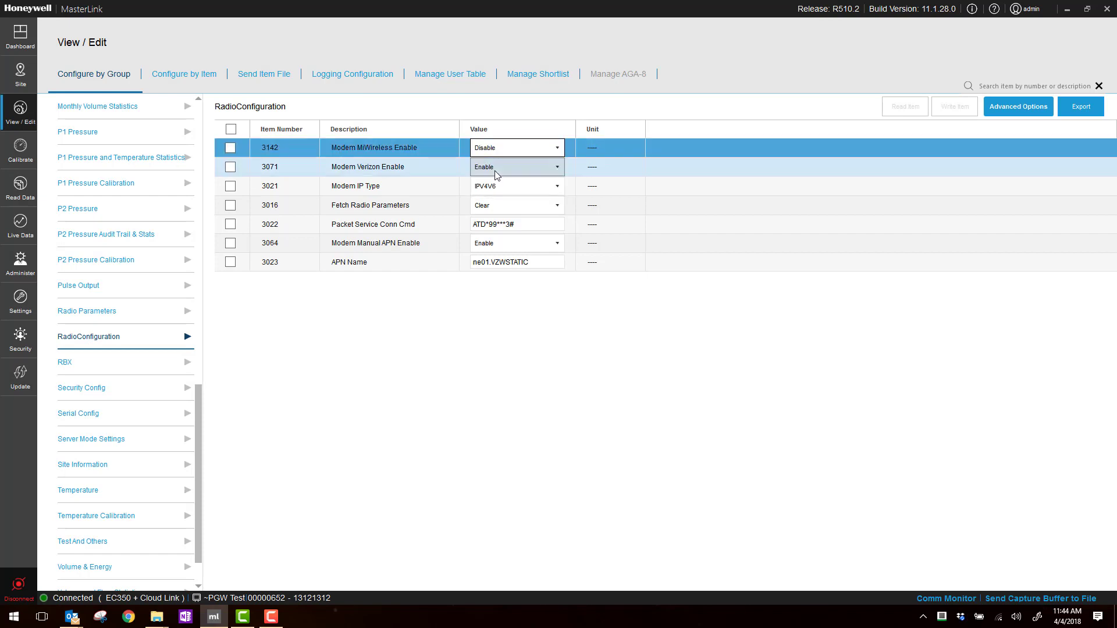
{"action": "left_click", "coordinate": [230, 148]}
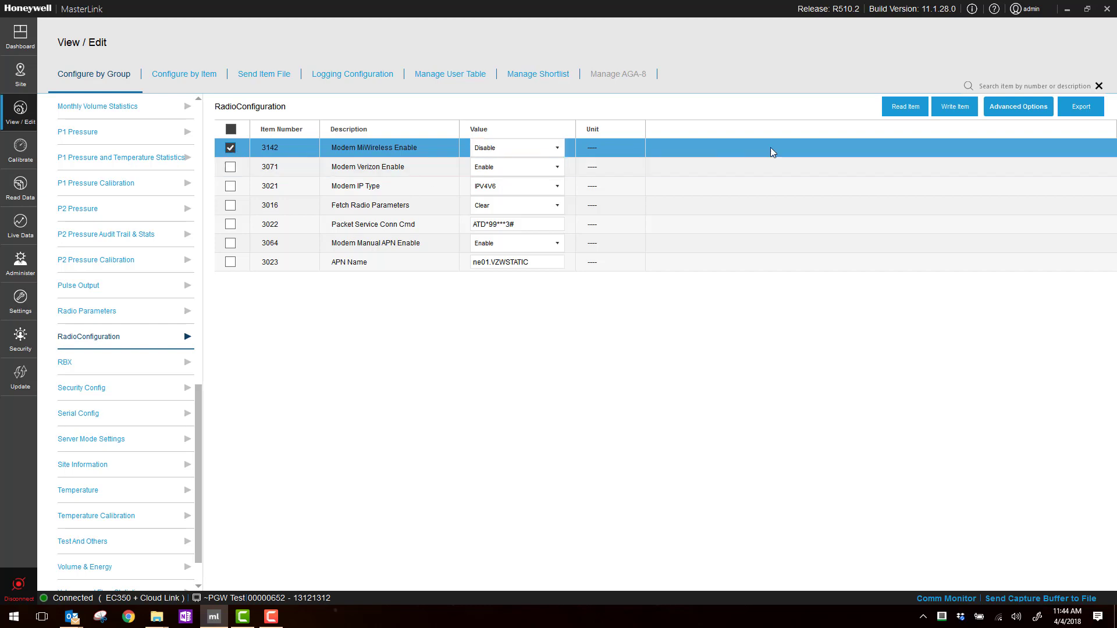
{"action": "left_click", "coordinate": [946, 109]}
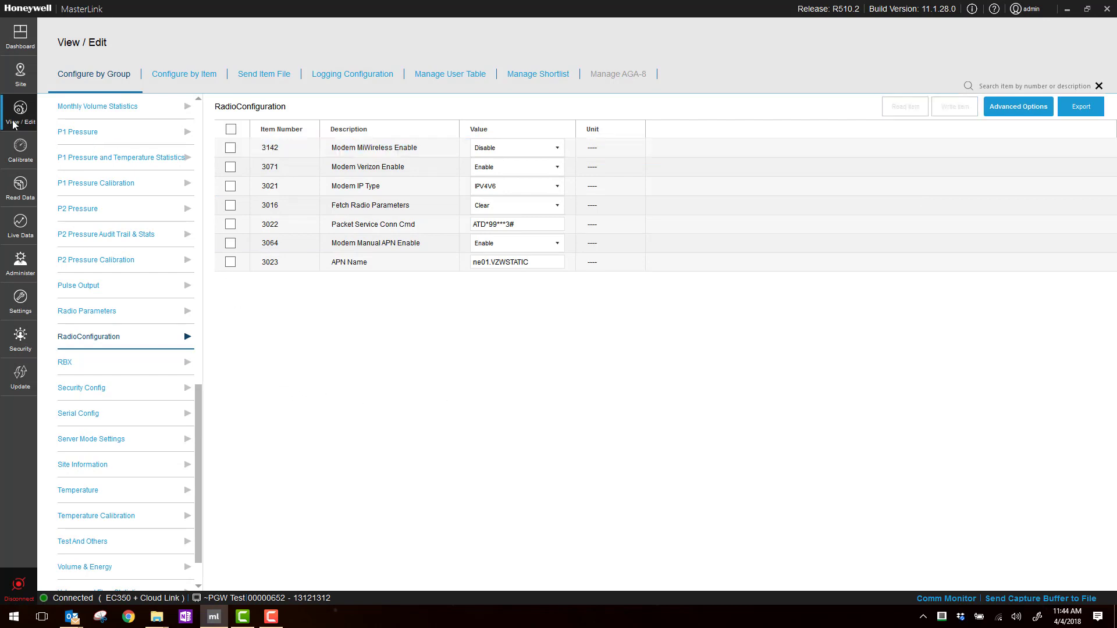
Read the item file from the connected site while watching the Comm Monitor, close the report, and disconnect from the device
{"action": "left_click", "coordinate": [22, 192]}
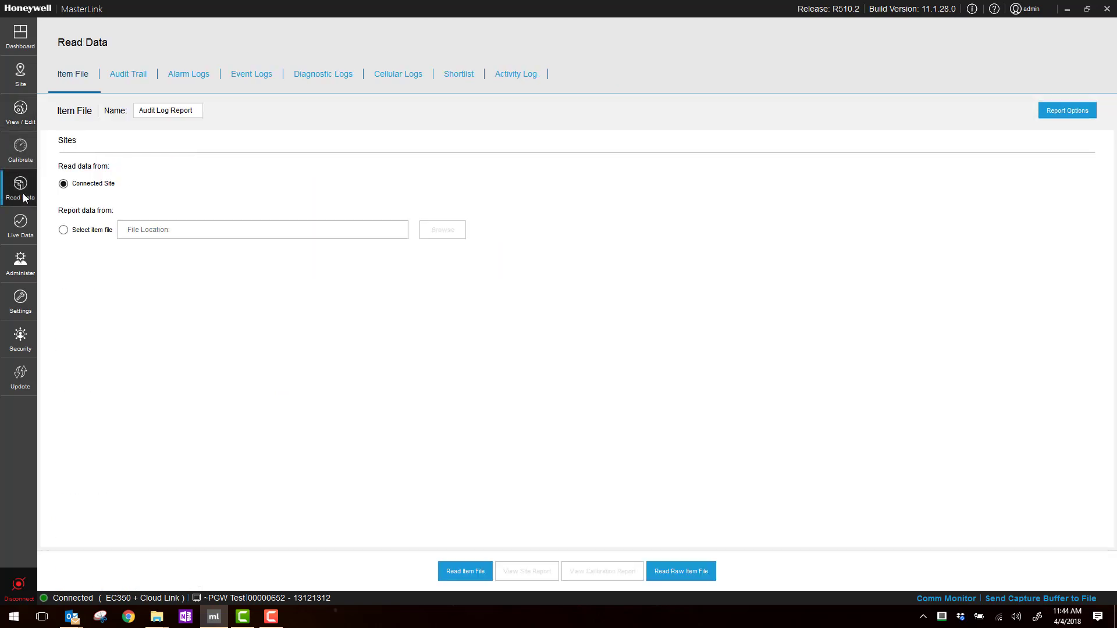
{"action": "left_click", "coordinate": [460, 575]}
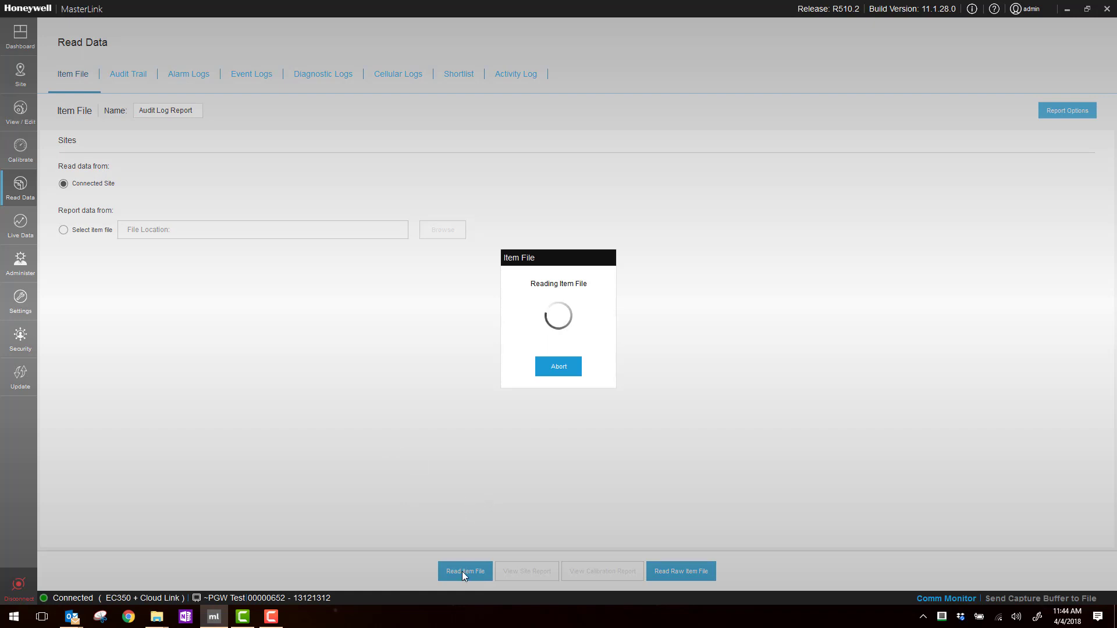
{"action": "left_click", "coordinate": [930, 599]}
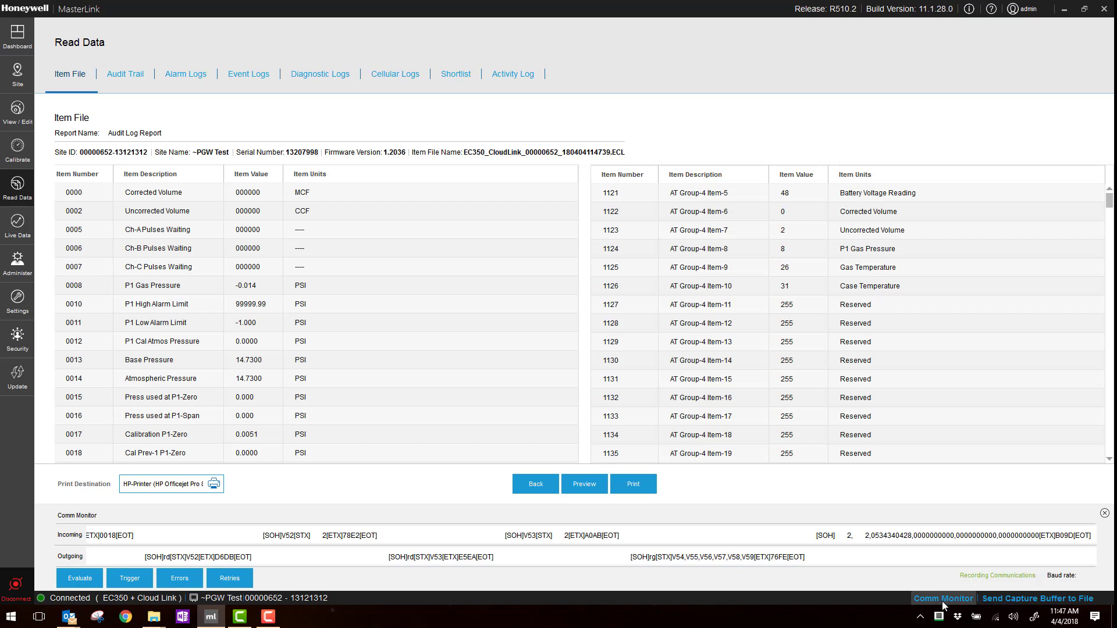
{"action": "left_click", "coordinate": [942, 600]}
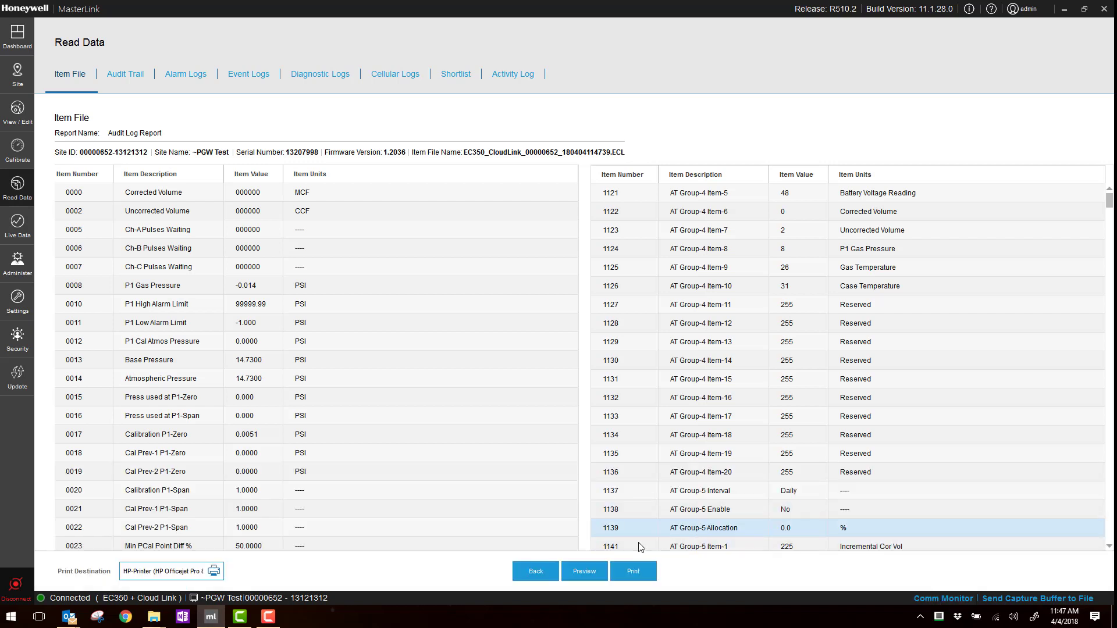
{"action": "left_click", "coordinate": [529, 570]}
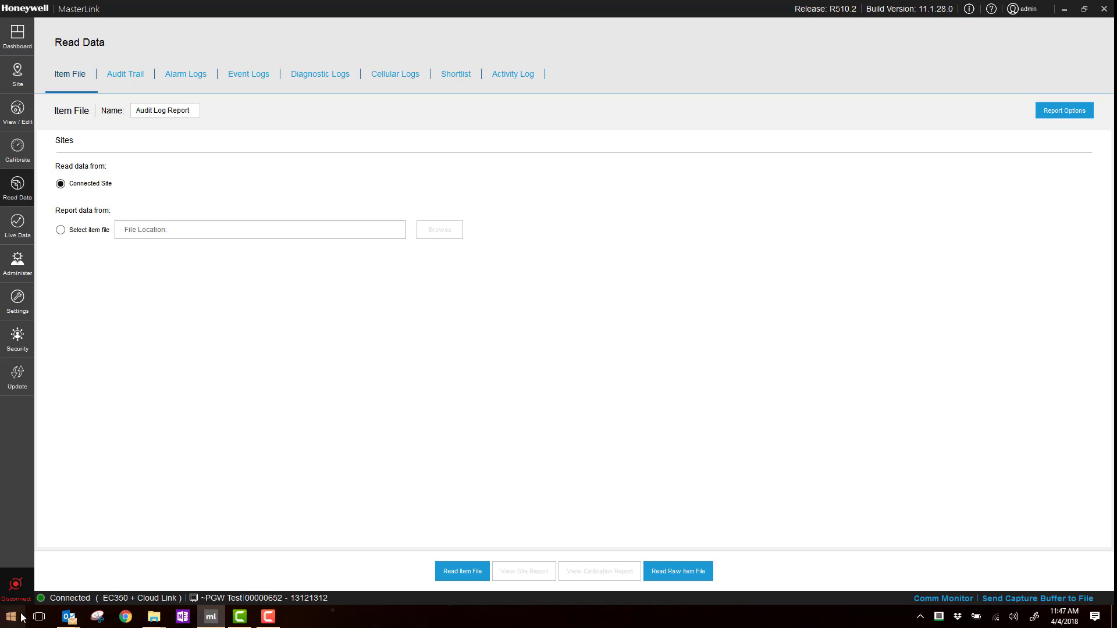
{"action": "left_click", "coordinate": [16, 585]}
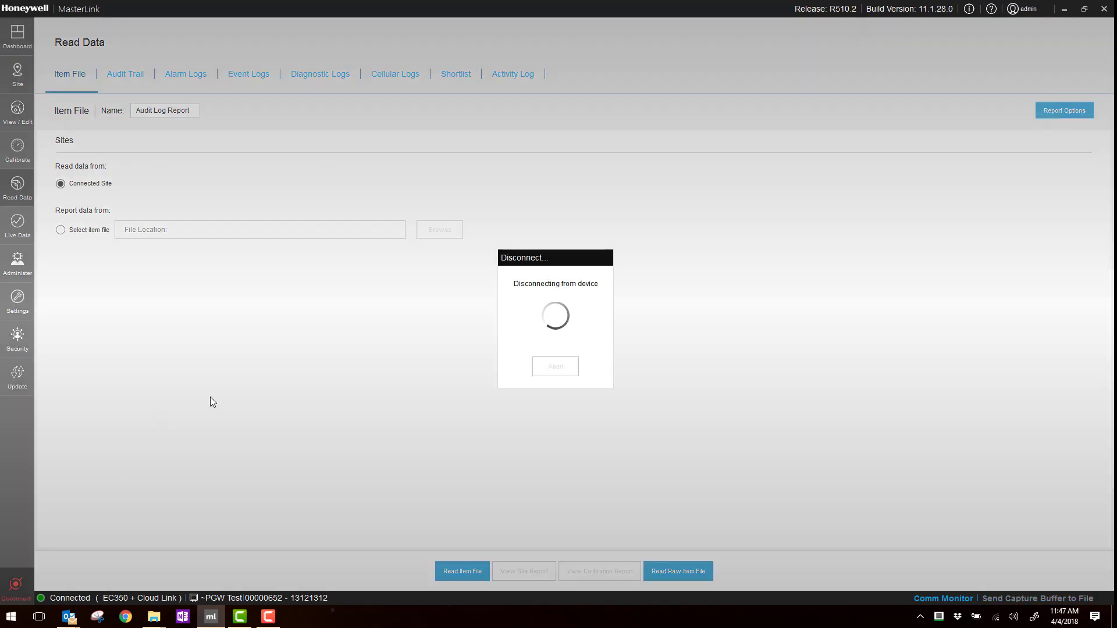